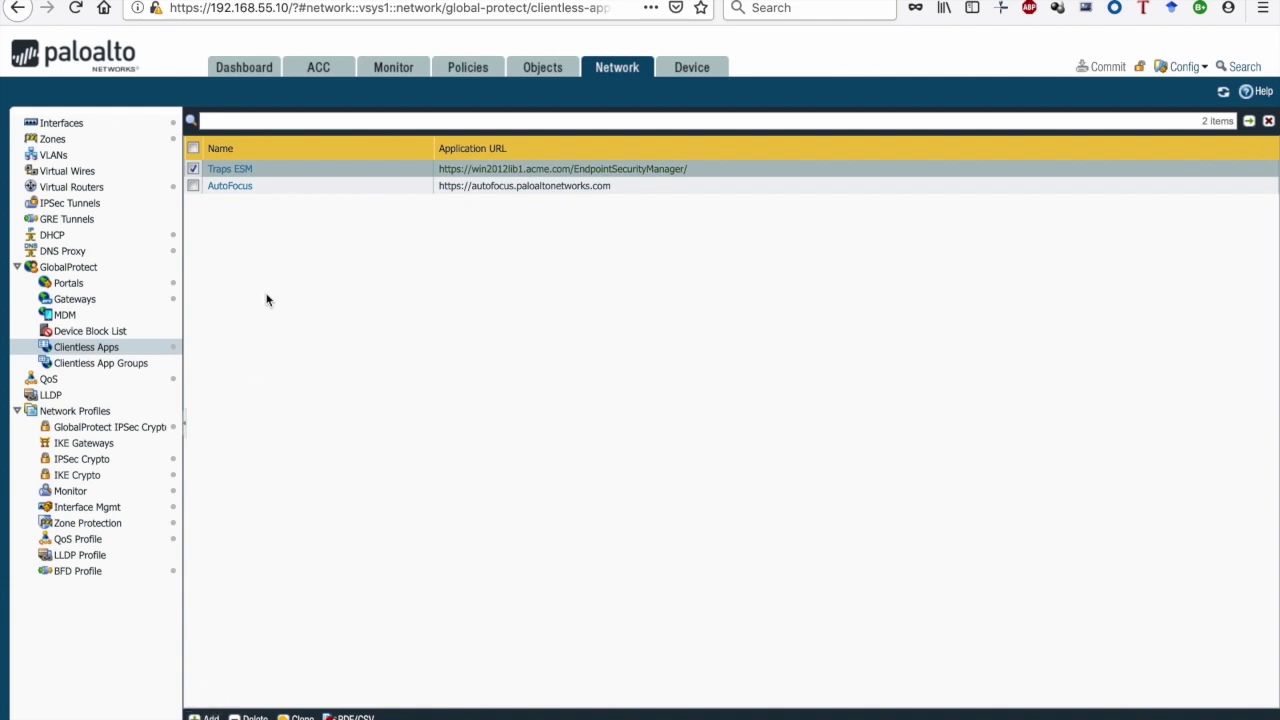
Glance at the Traps ESM app settings without changes, then view the empty Clientless App Groups list
click(243, 172)
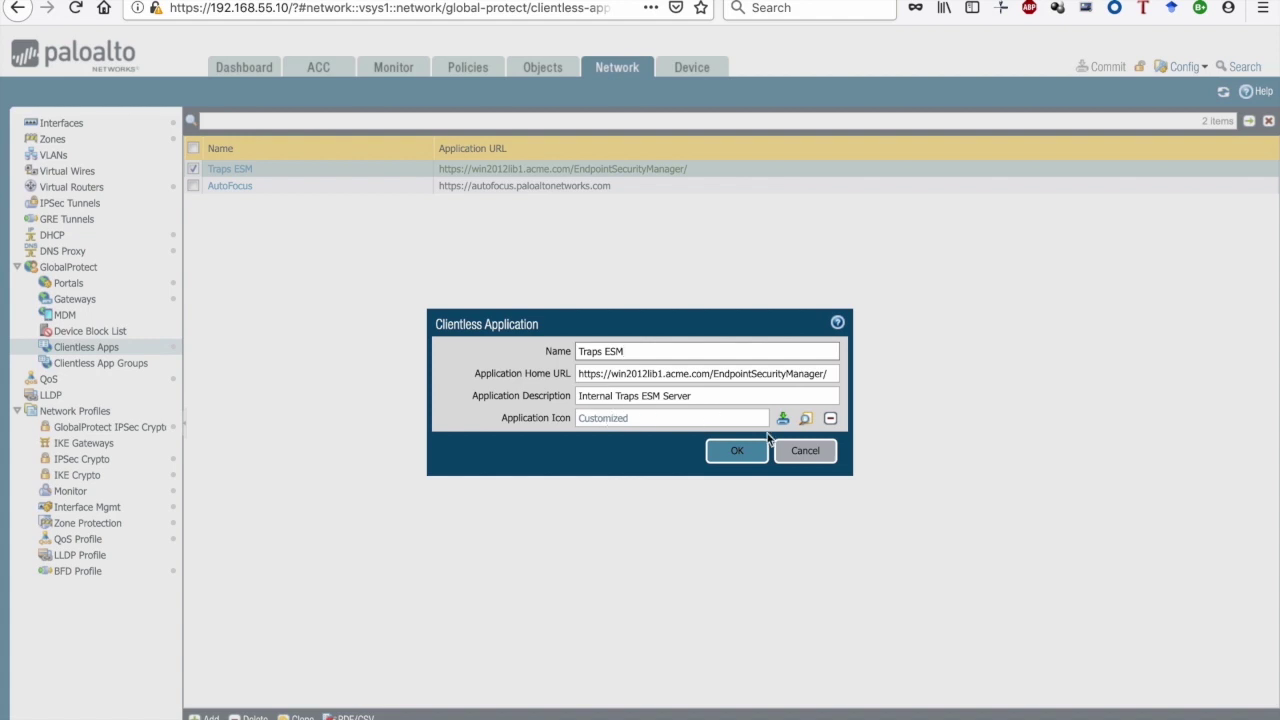
click(800, 450)
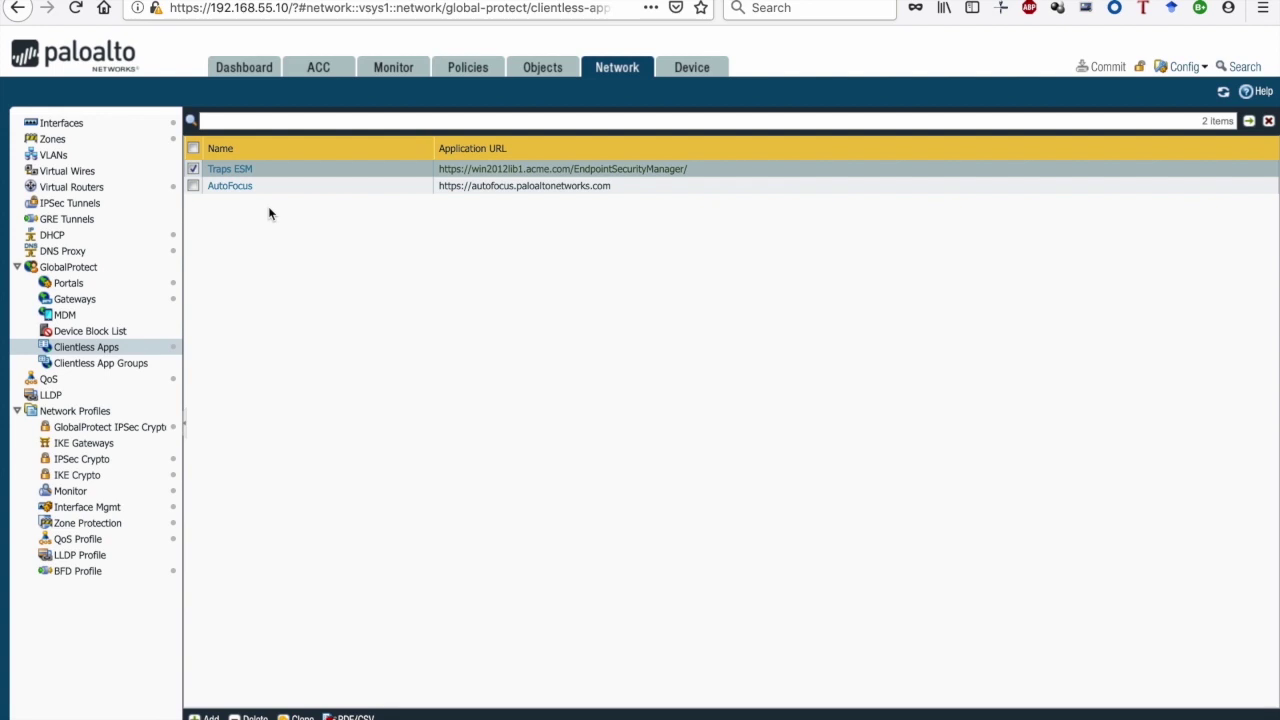
click(66, 368)
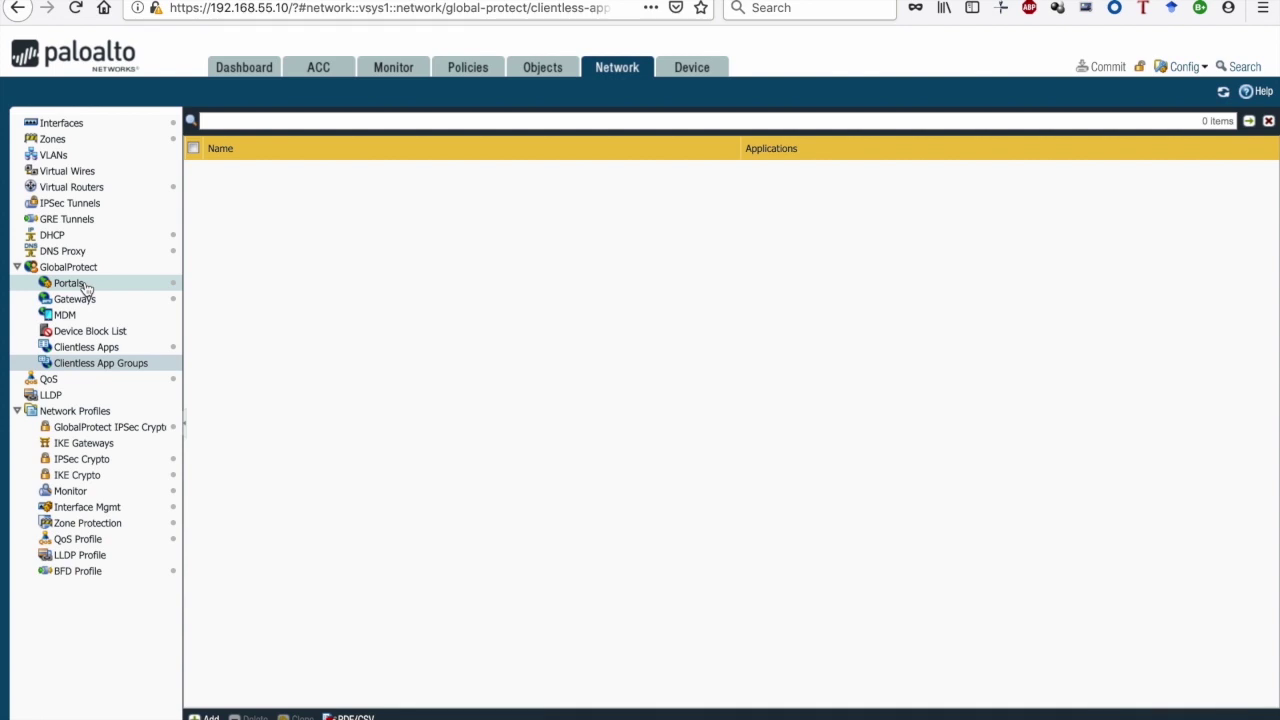
click(86, 287)
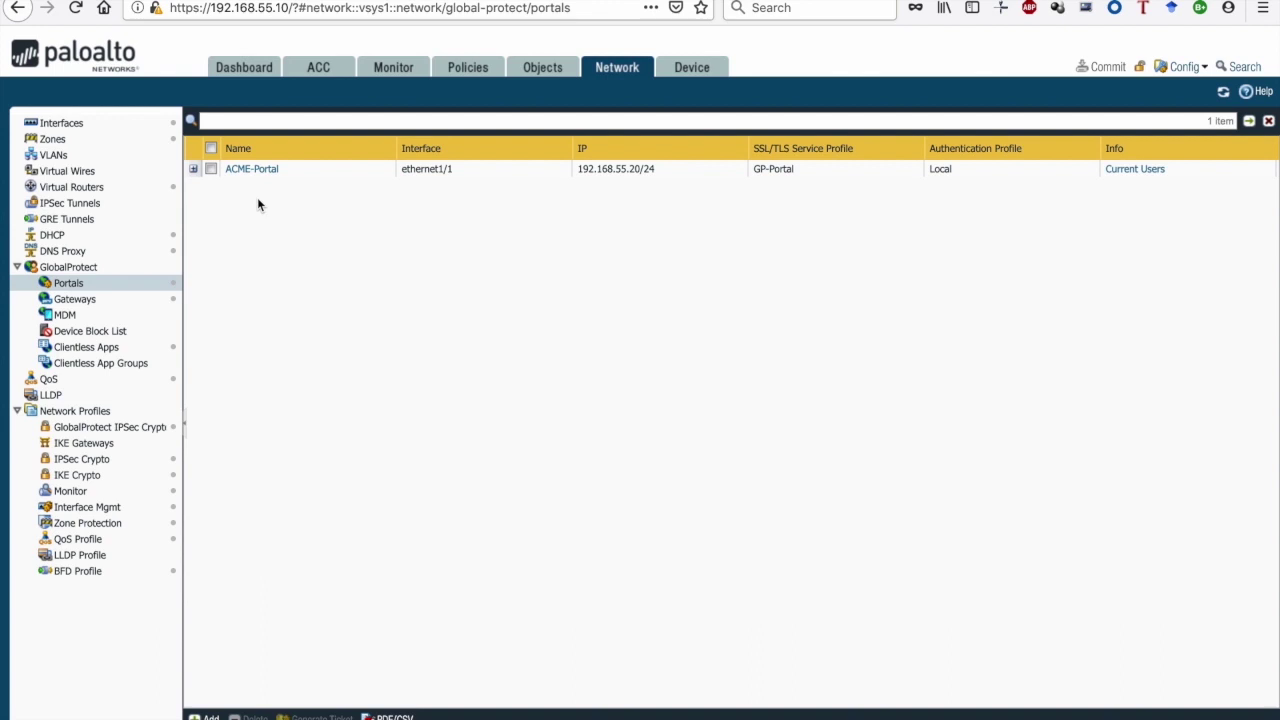
Open ACME-Portal, check its ethernet1/1 interface and IPv4 address, then view its authentication settings
click(258, 170)
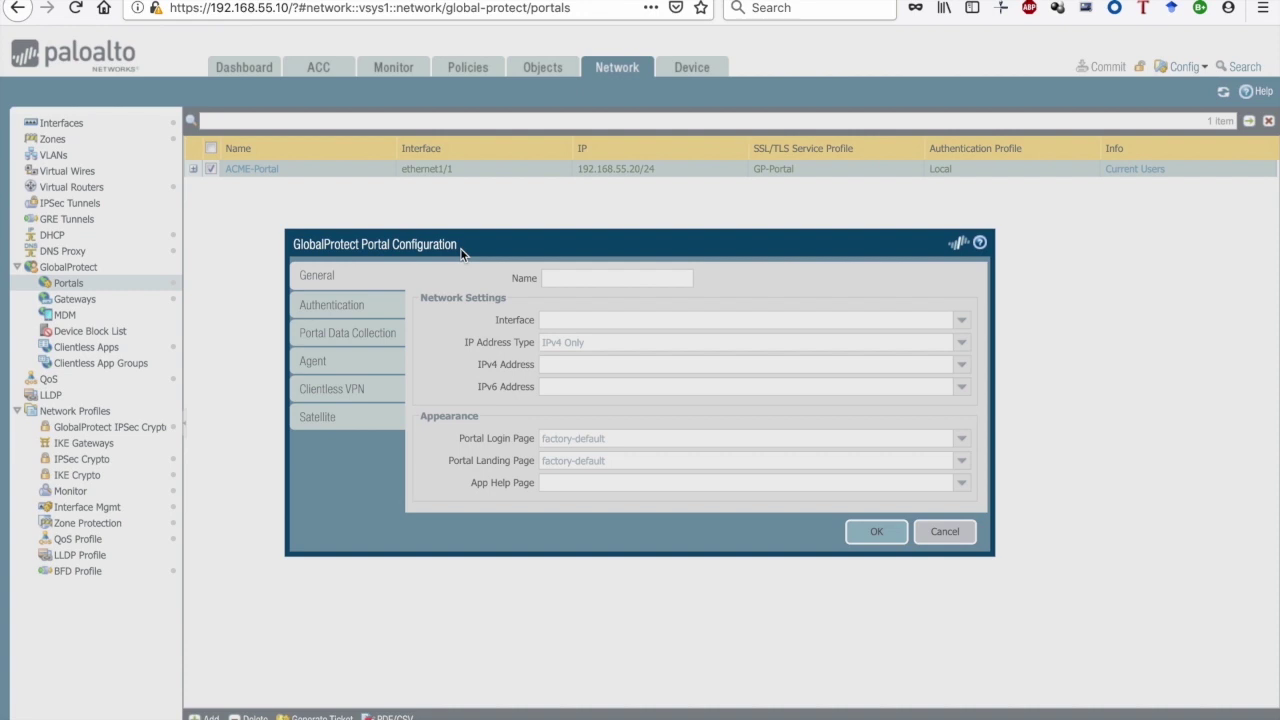
click(557, 321)
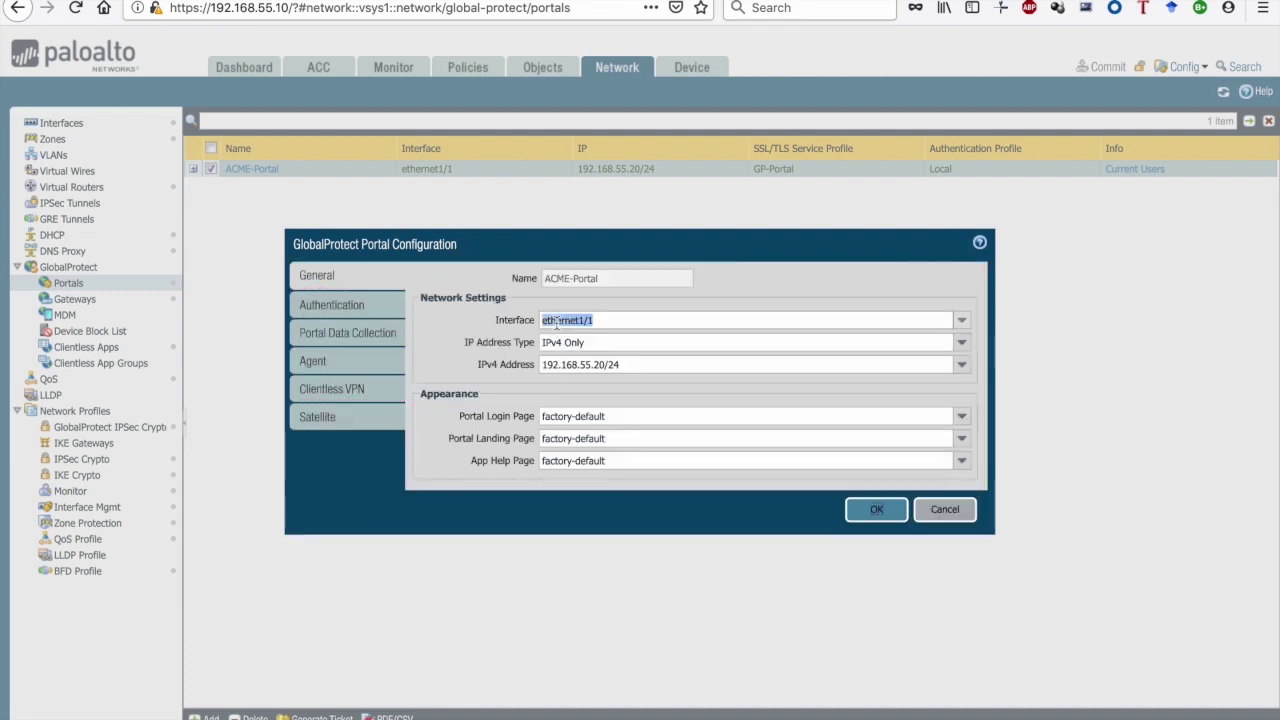
click(557, 365)
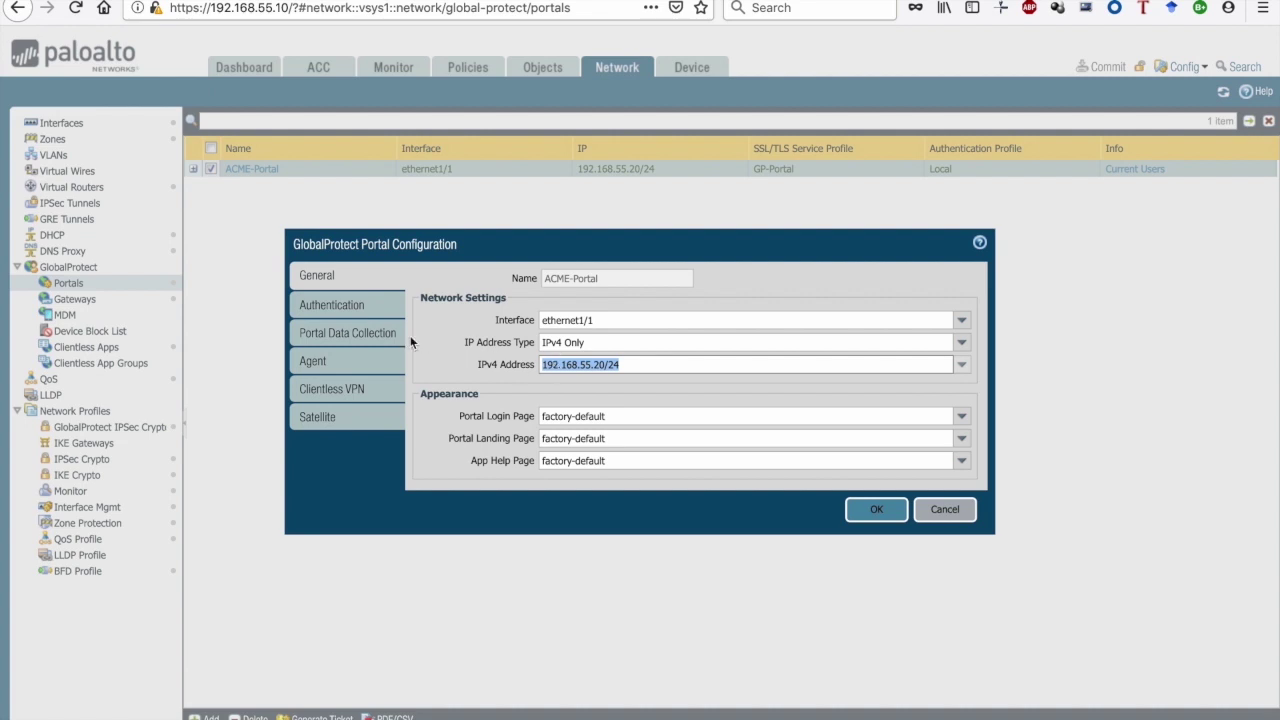
click(365, 313)
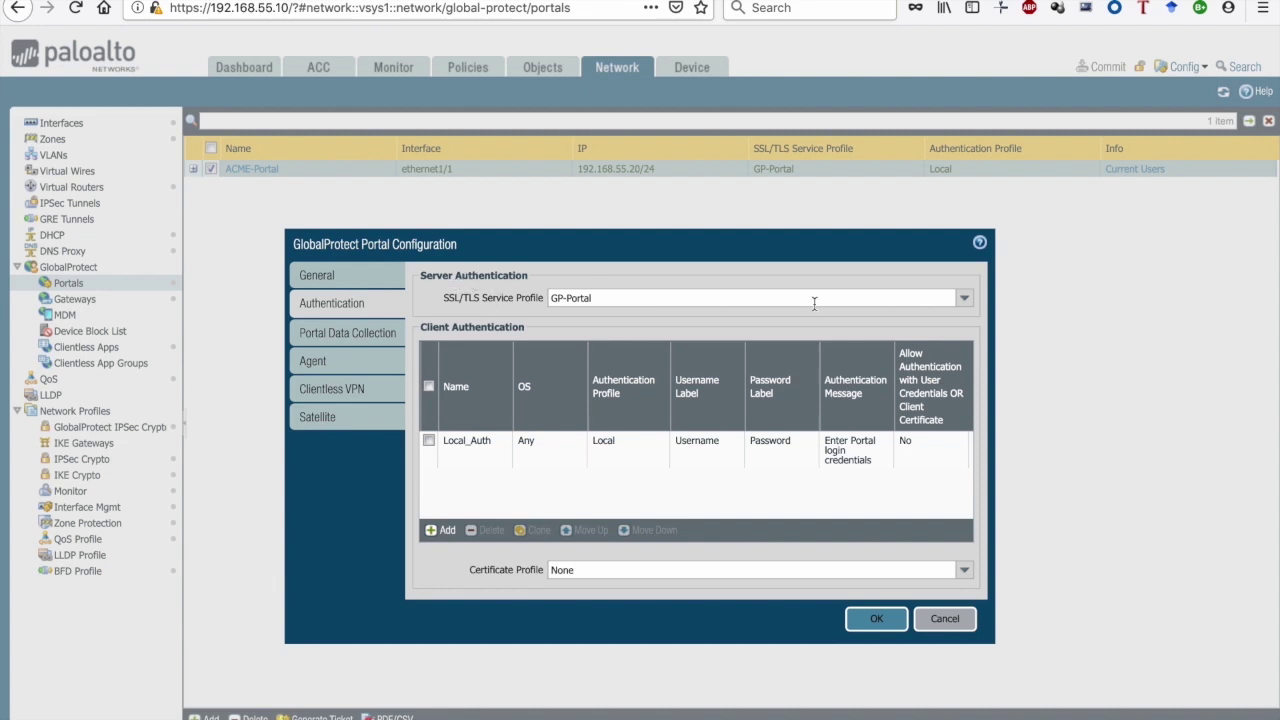
click(963, 296)
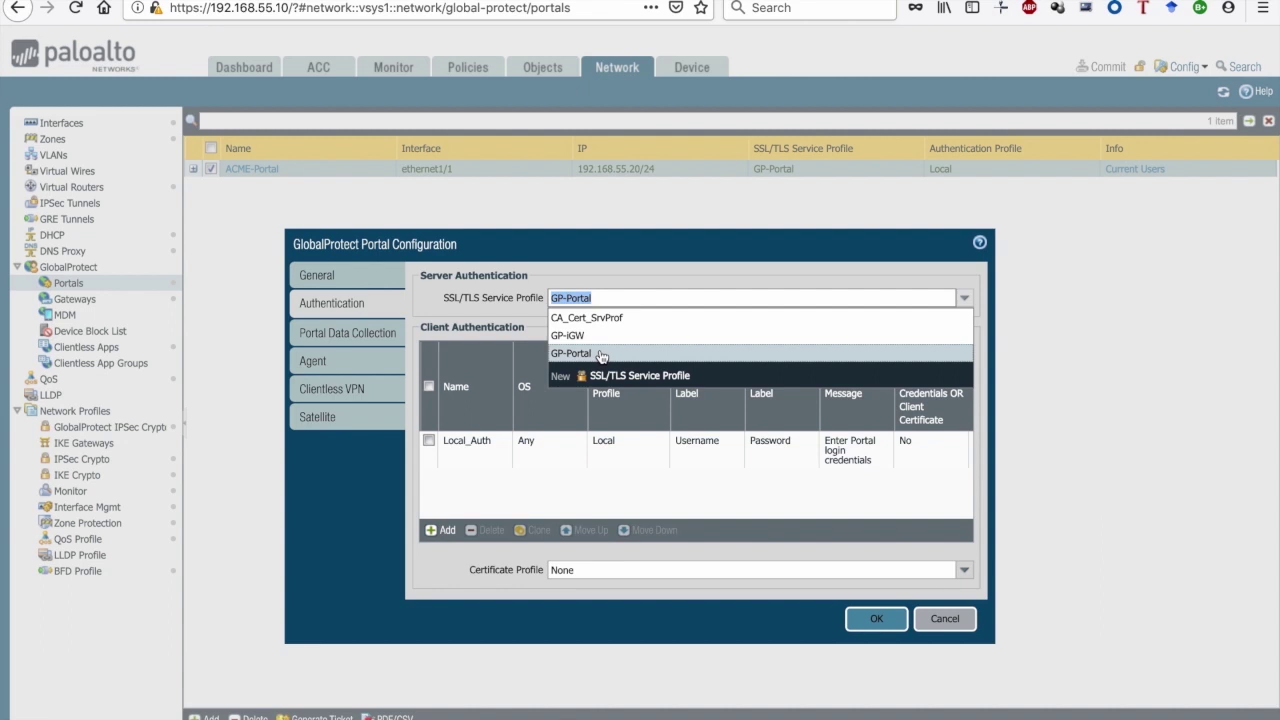
click(601, 355)
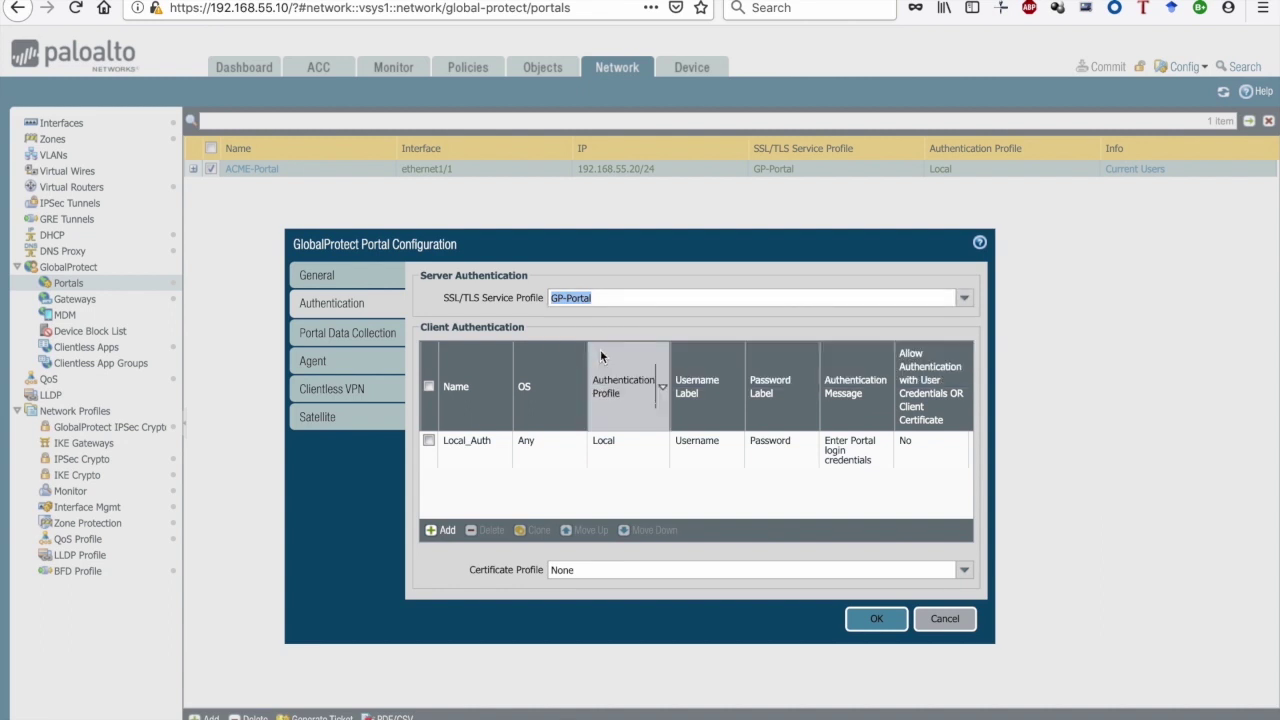
click(466, 451)
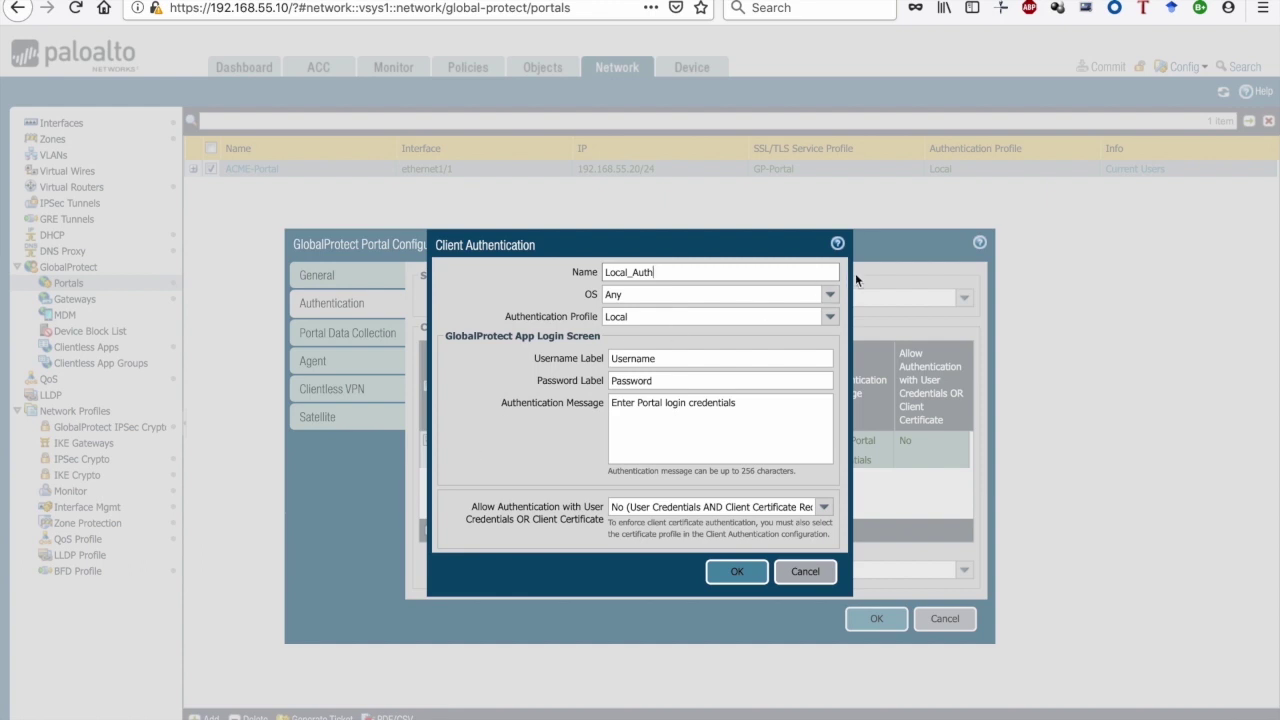
click(830, 296)
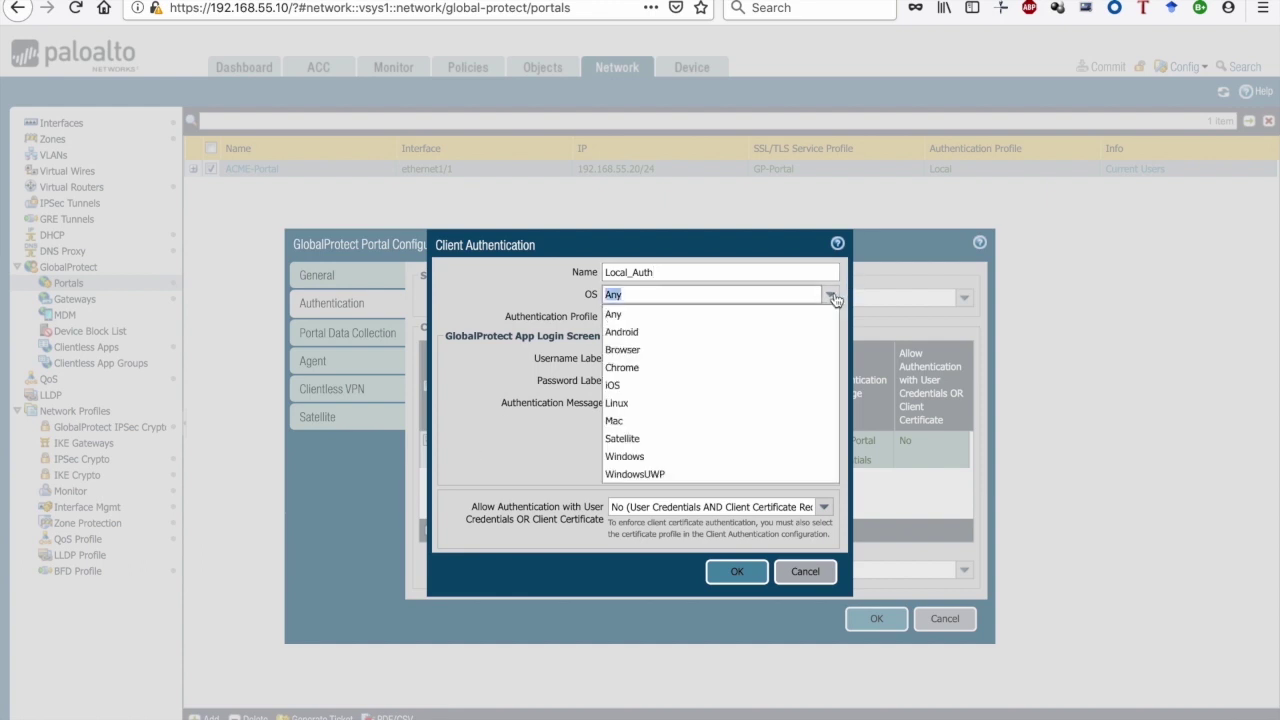
click(833, 297)
click(830, 317)
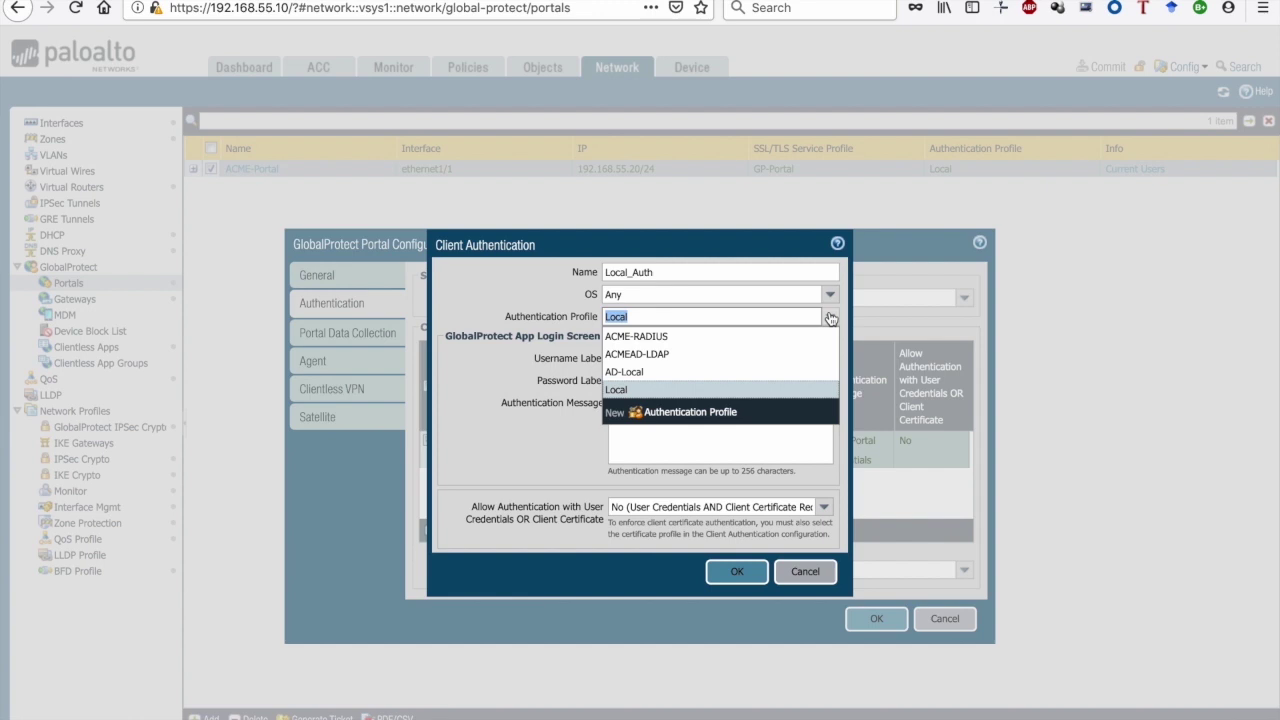
click(533, 445)
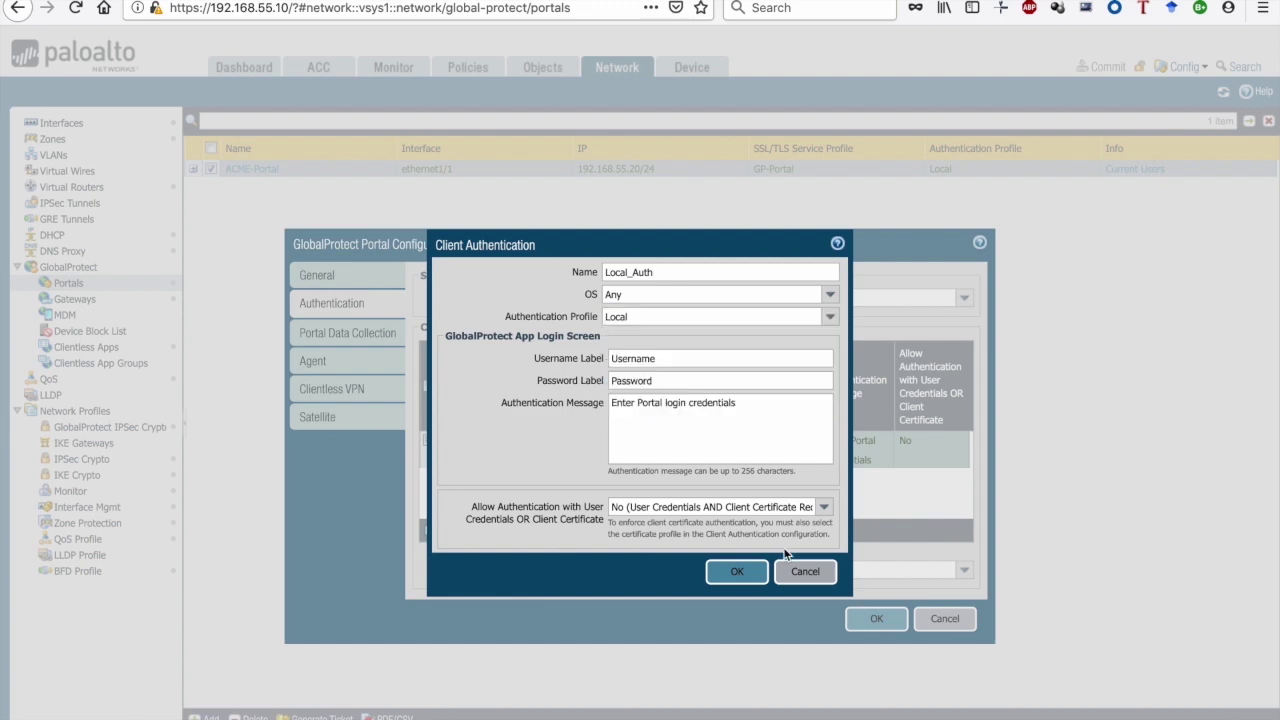
click(806, 571)
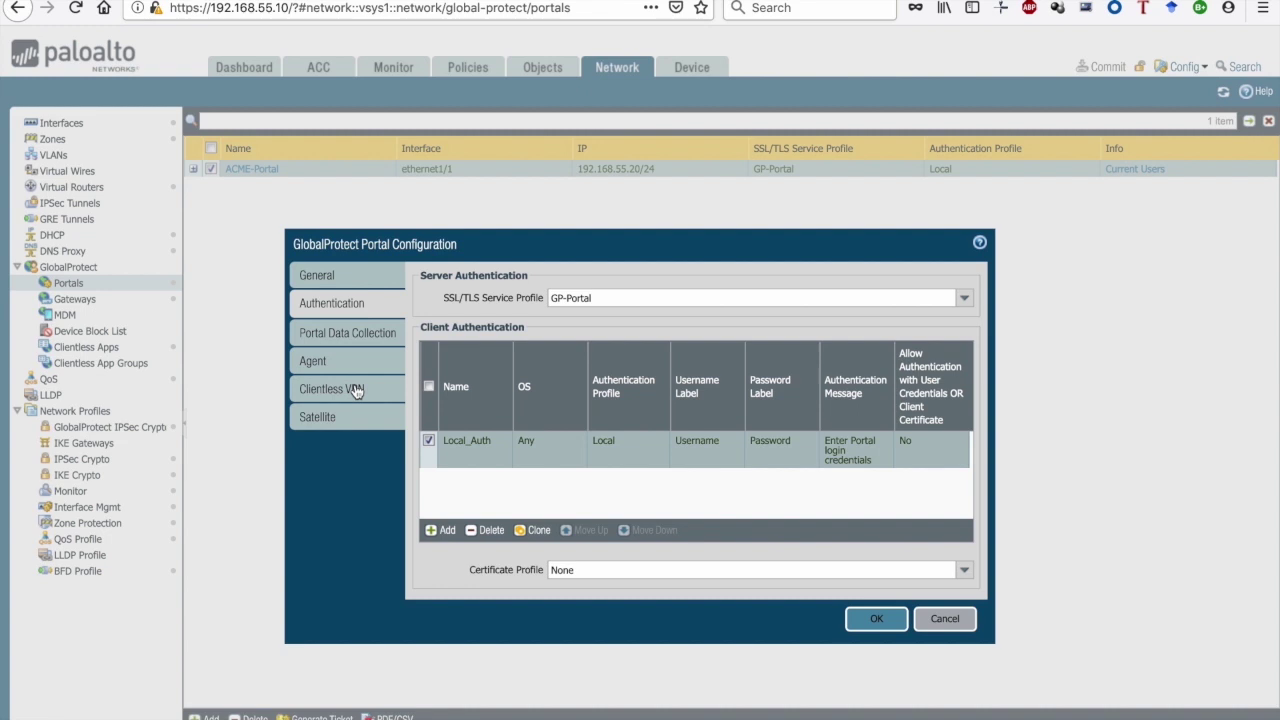
click(357, 390)
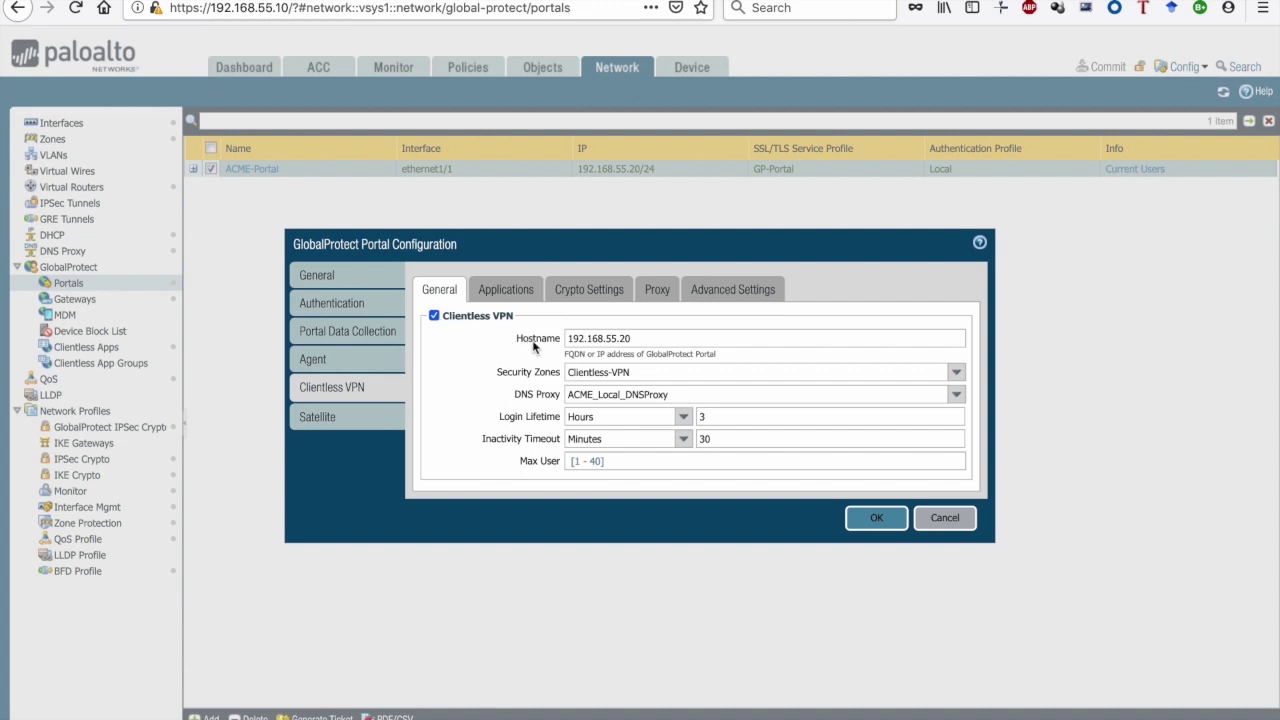
Keep the Clientless-VPN zone and ACME_Local_DNSProxy, then view the Contractors_App_Map application mapping
click(597, 338)
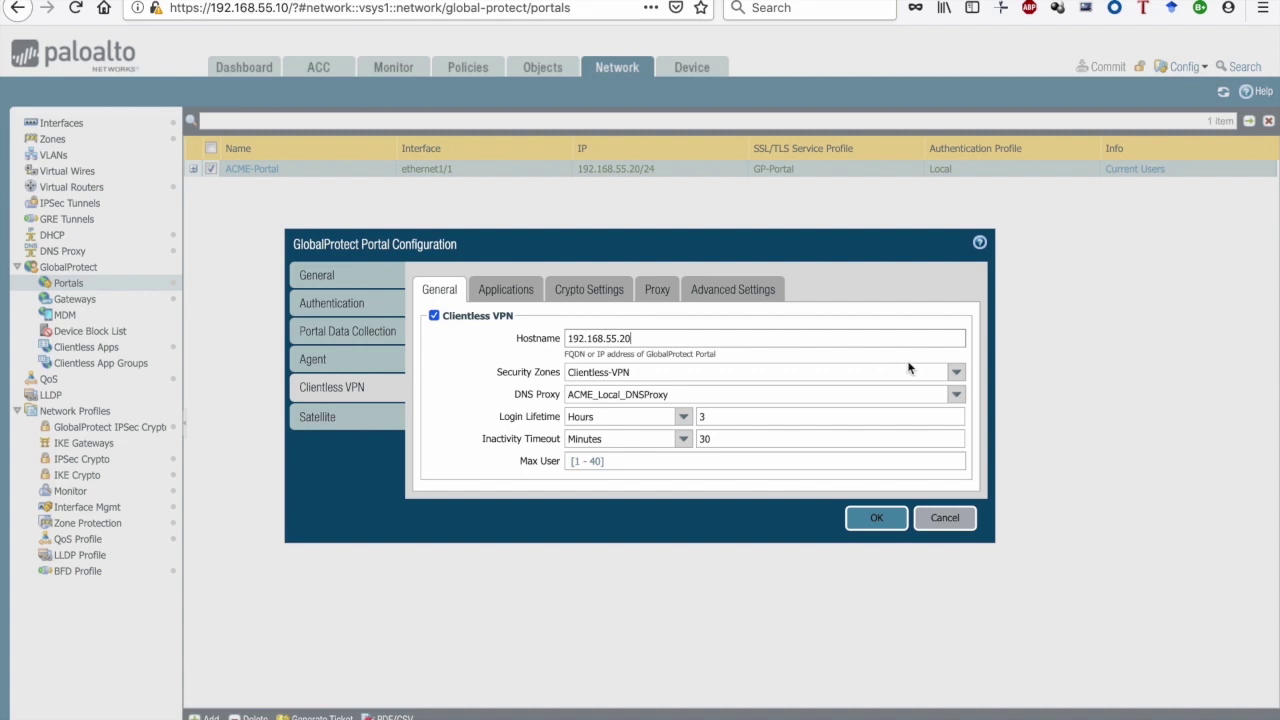
click(956, 372)
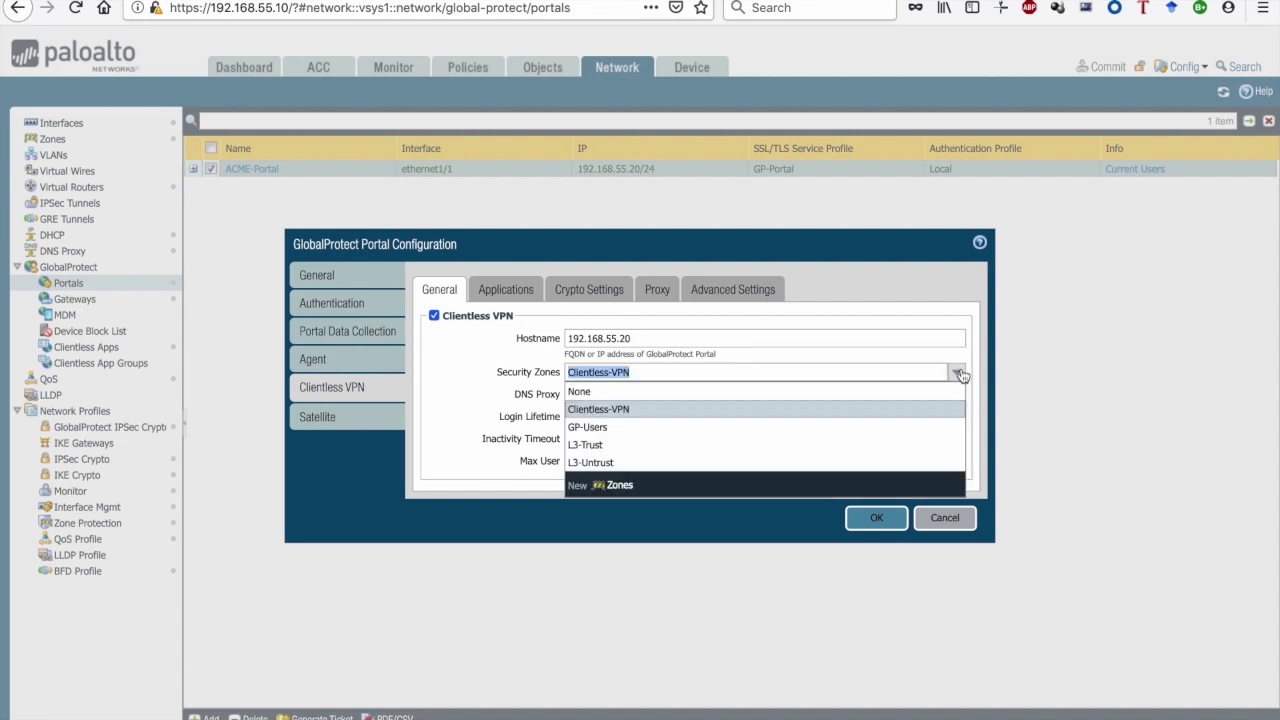
click(623, 418)
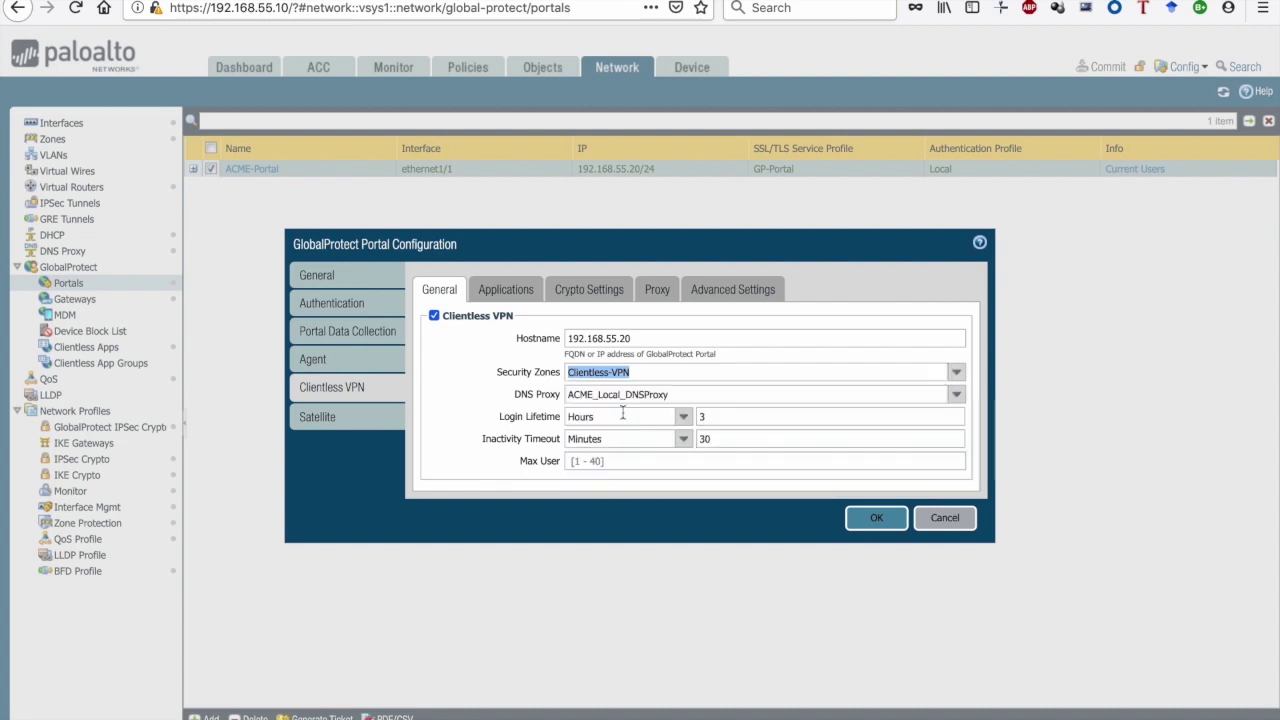
click(957, 397)
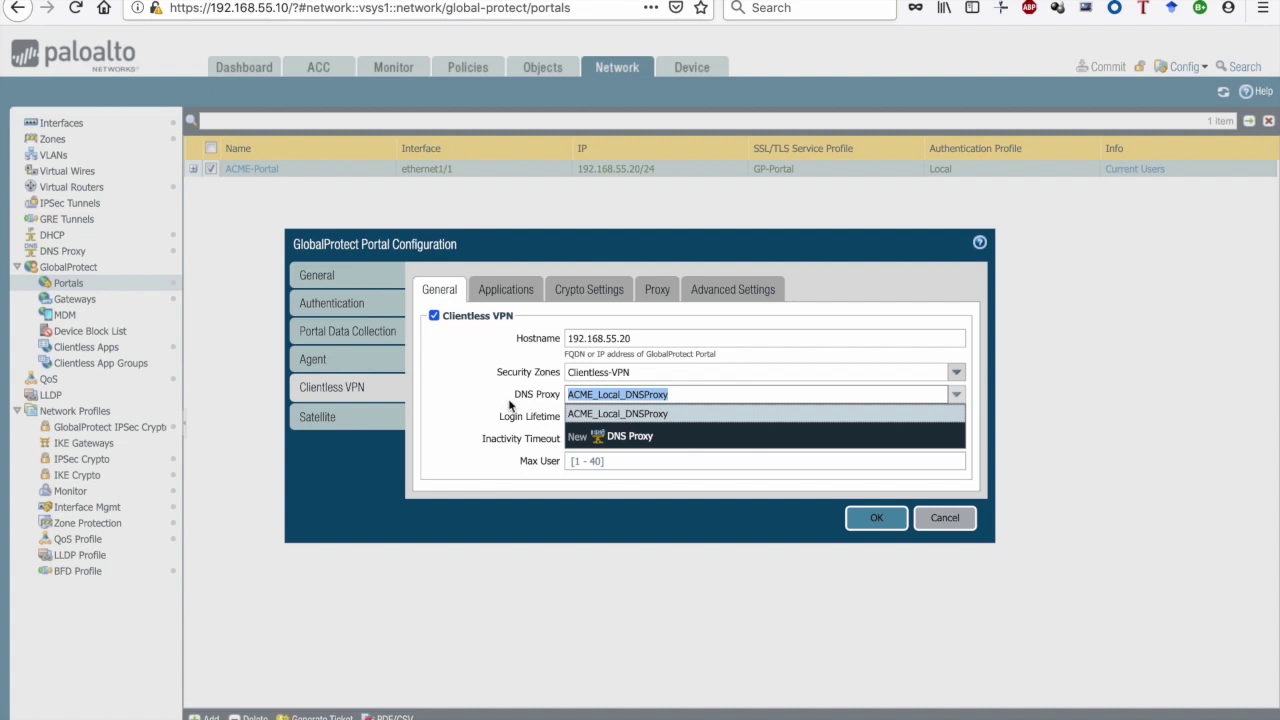
click(511, 397)
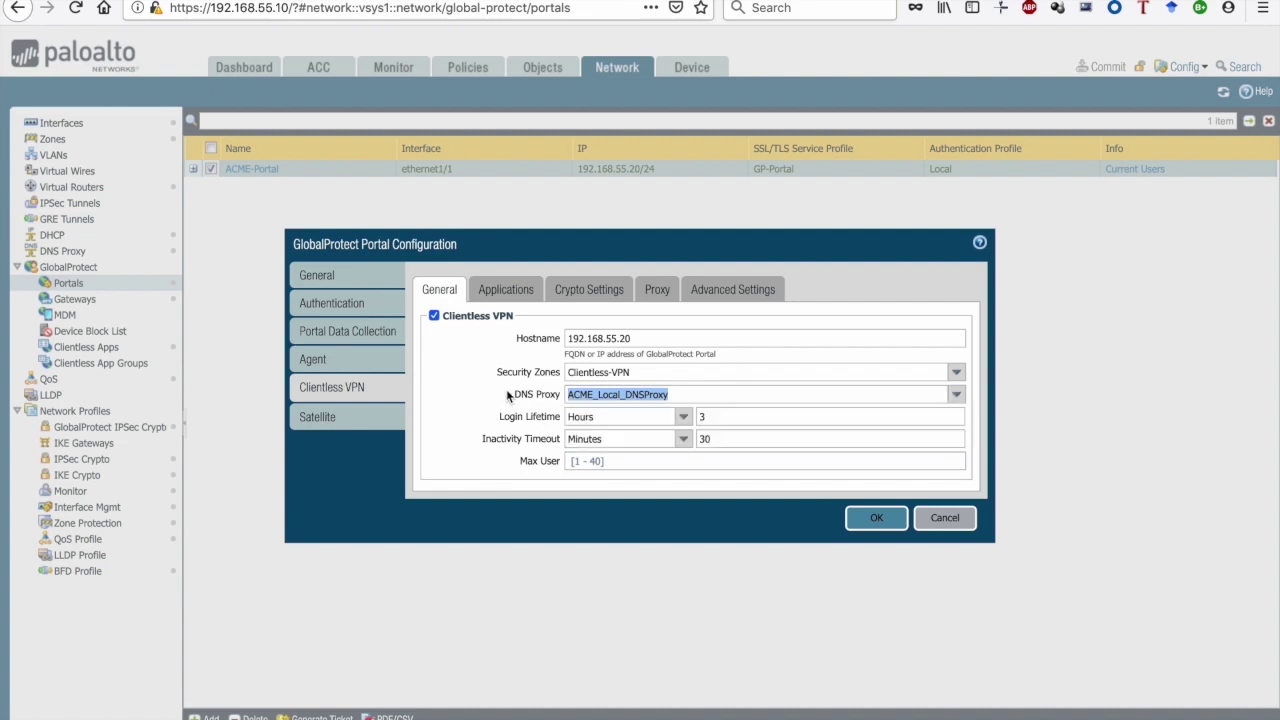
click(512, 295)
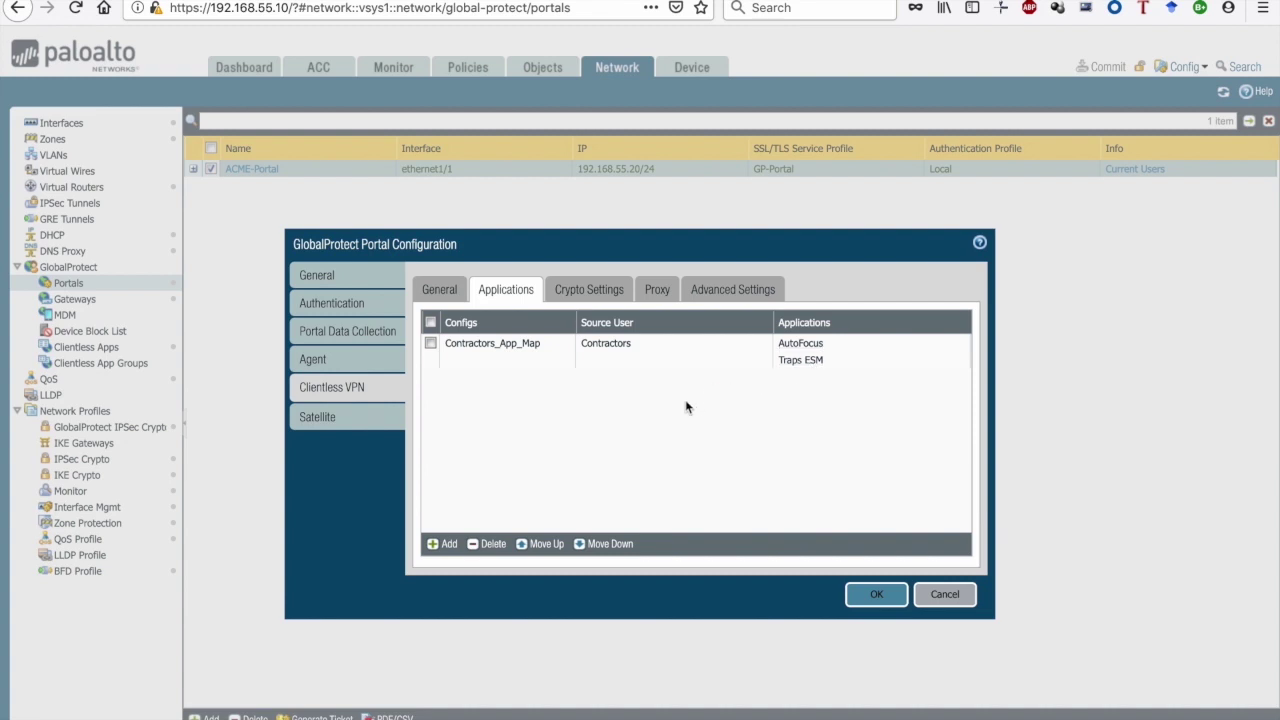
Try TLSv1.2 as minimum TLS version, revert to TLSv1.0, check the empty proxy list, close unsaved
click(592, 293)
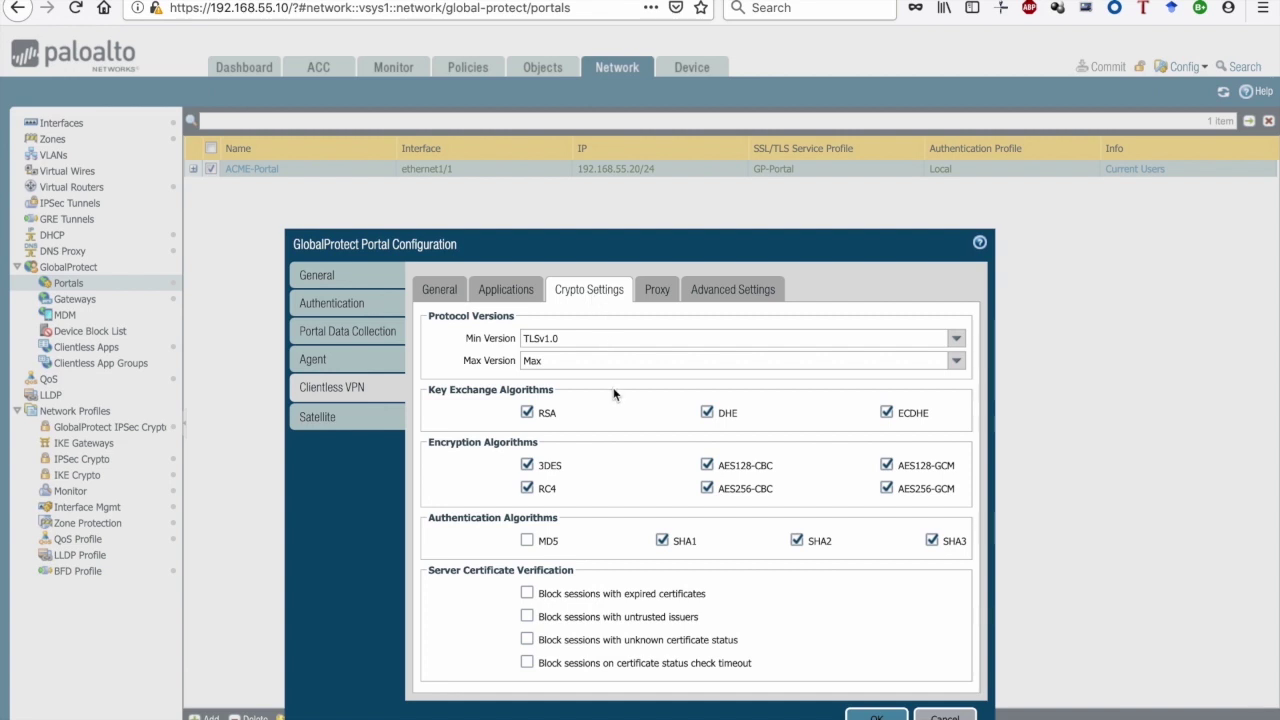
click(958, 344)
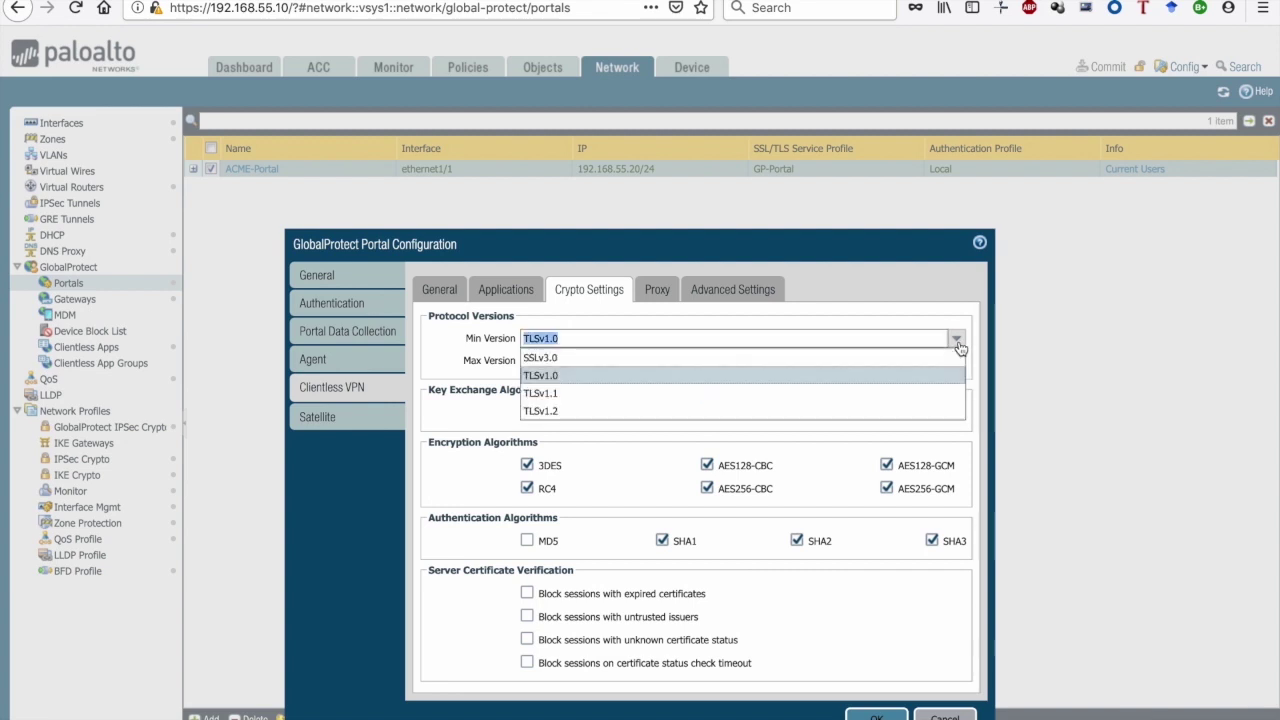
click(547, 413)
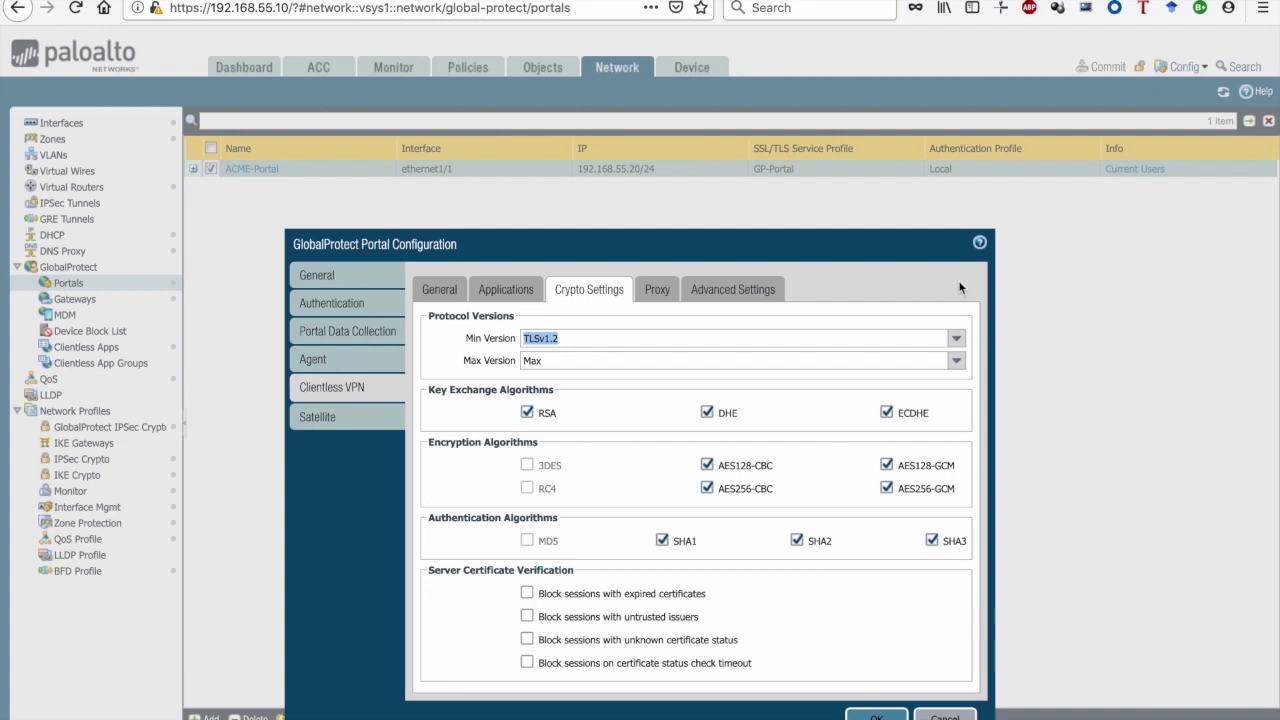
click(958, 340)
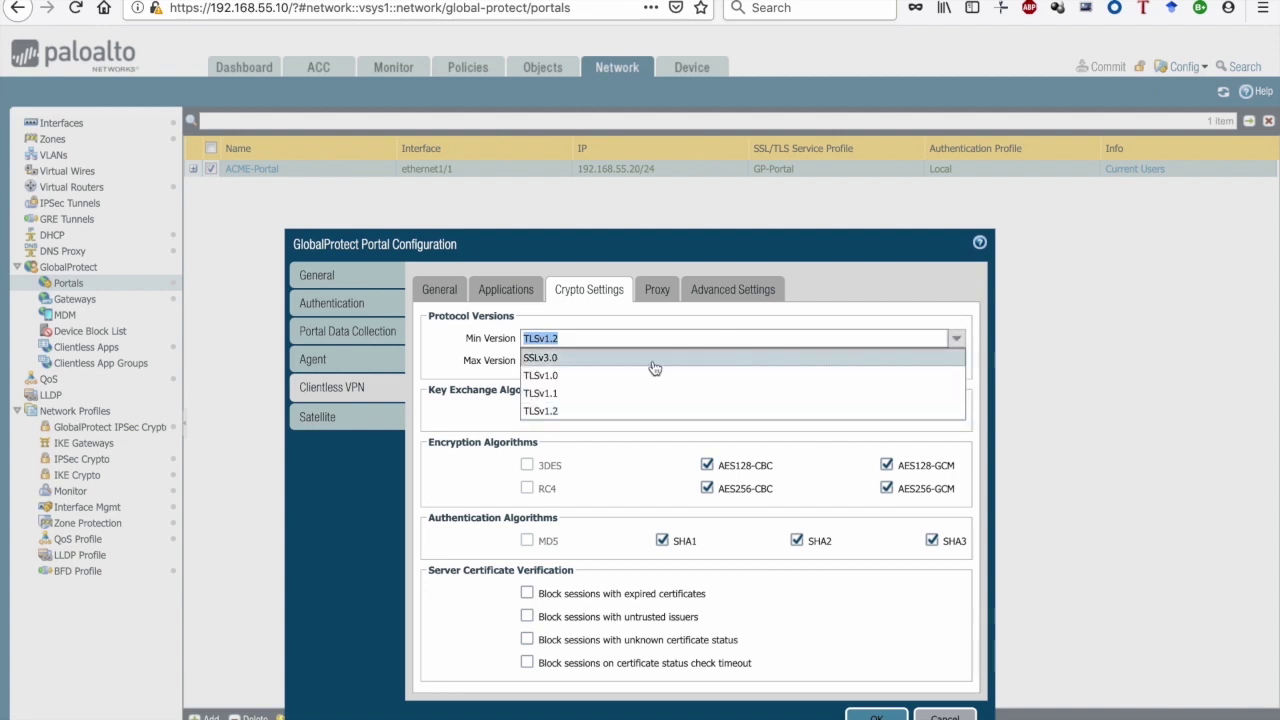
click(573, 376)
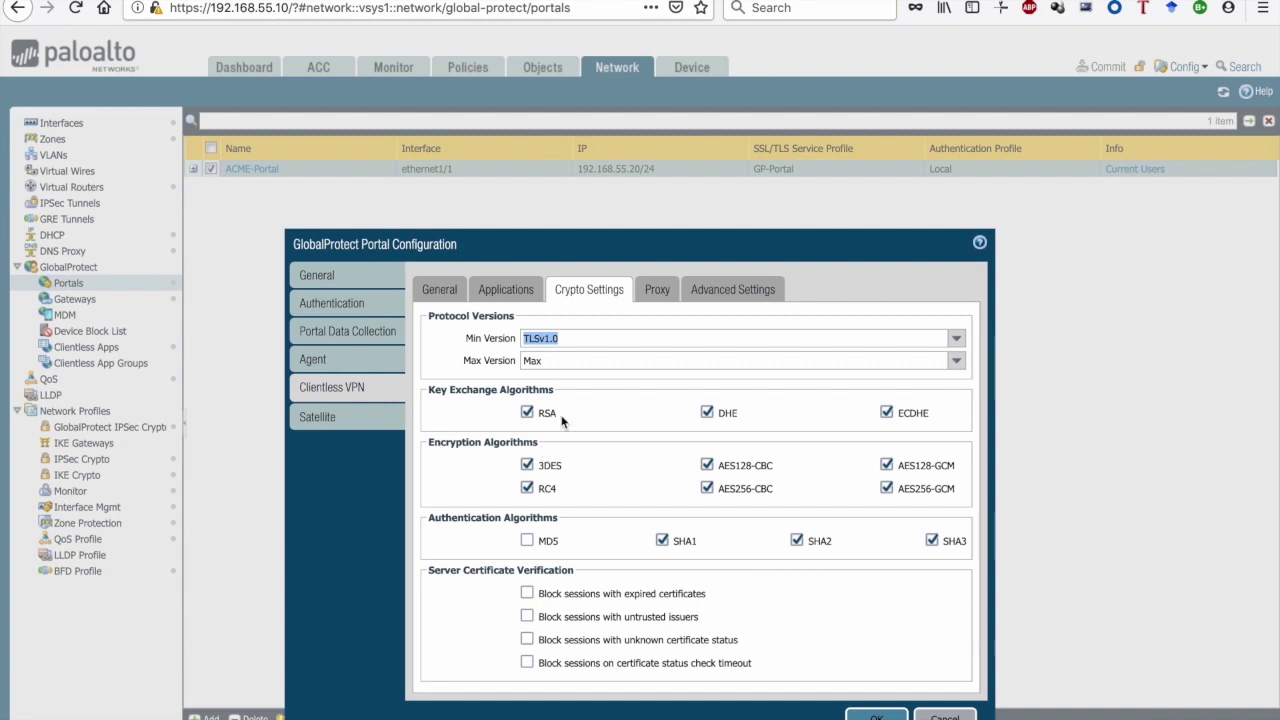
click(655, 290)
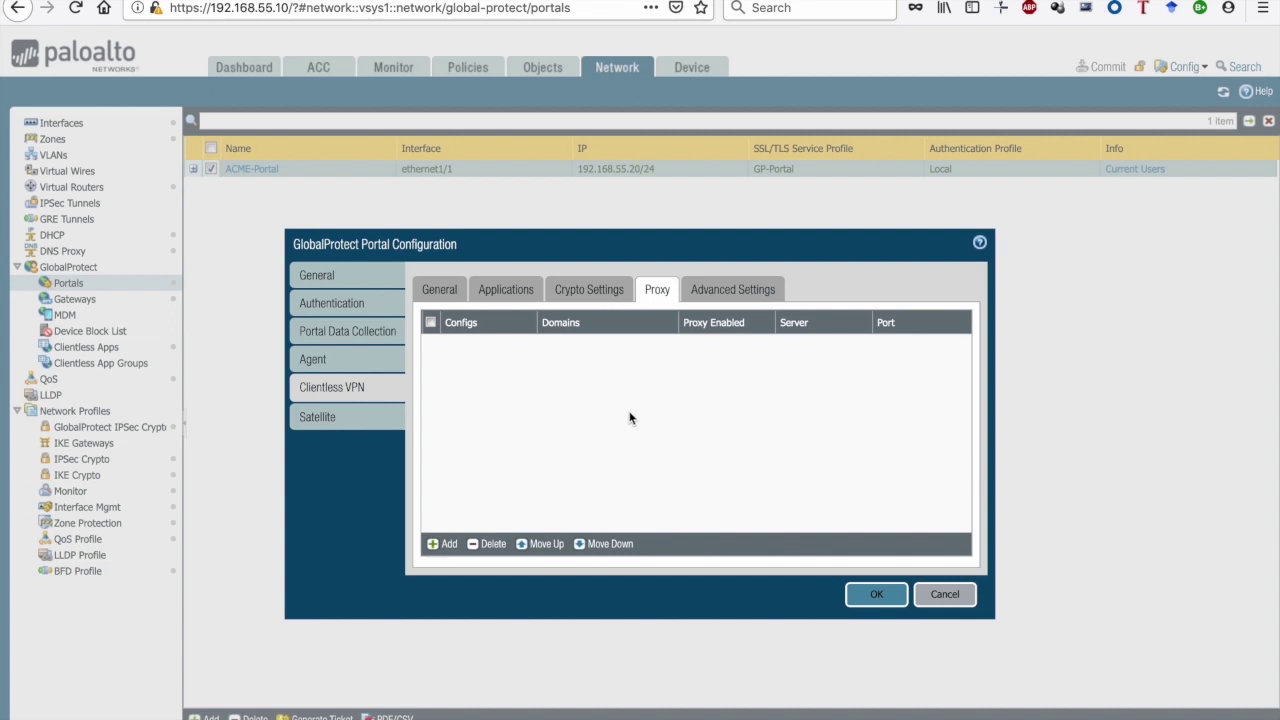
click(941, 595)
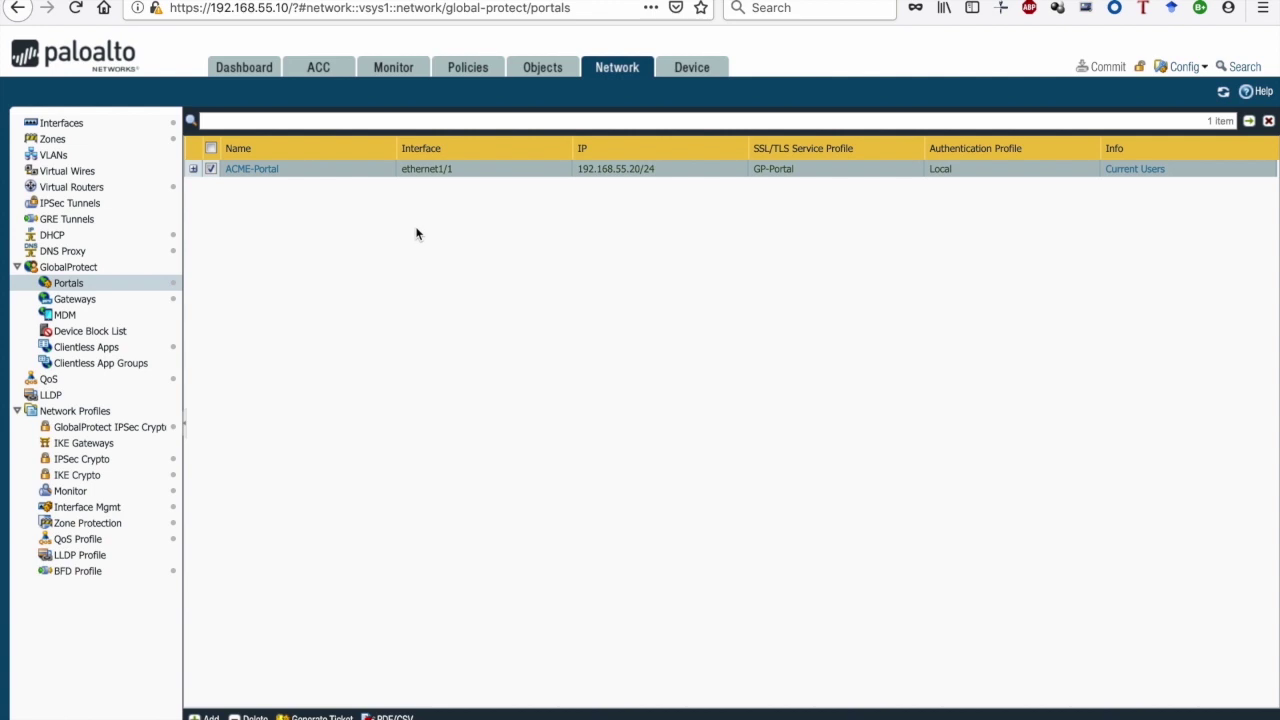
Go to the Security policy rulebase listing the 13 rules, including Allow_CVPN_Trust
click(470, 68)
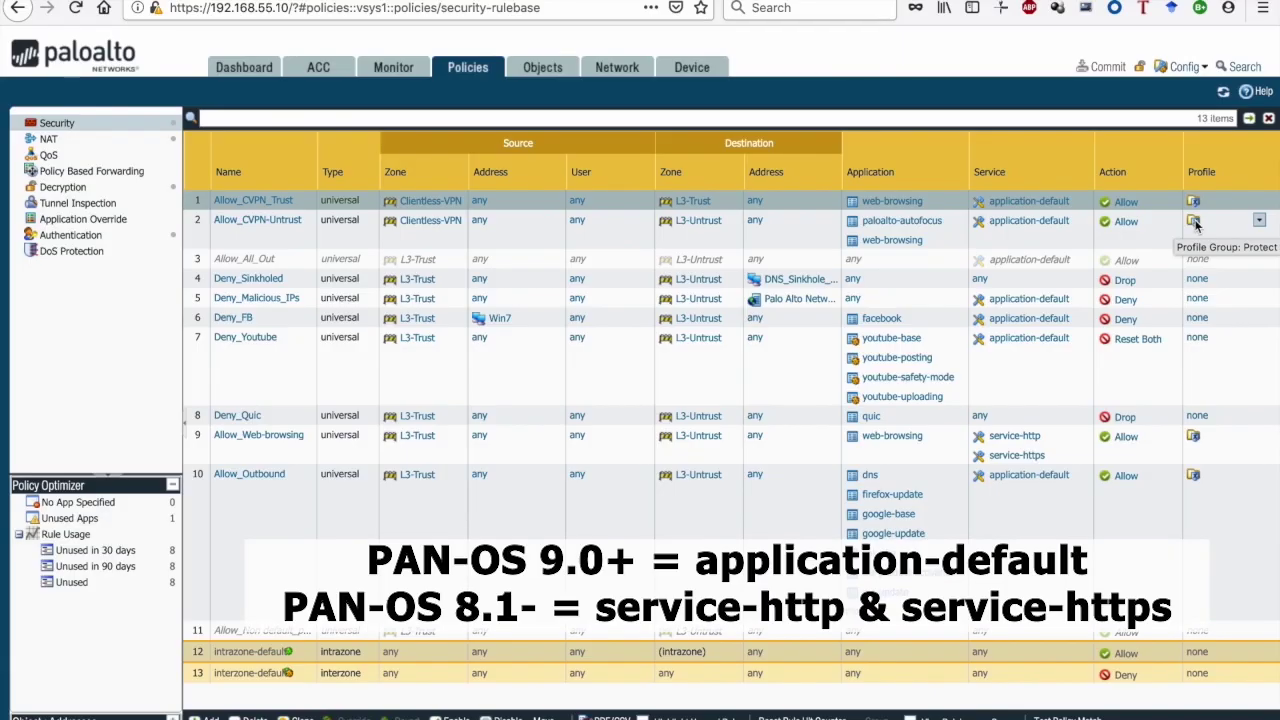
Set the Allow_CVPN_Trust rule's services to service-http and service-https
click(1030, 203)
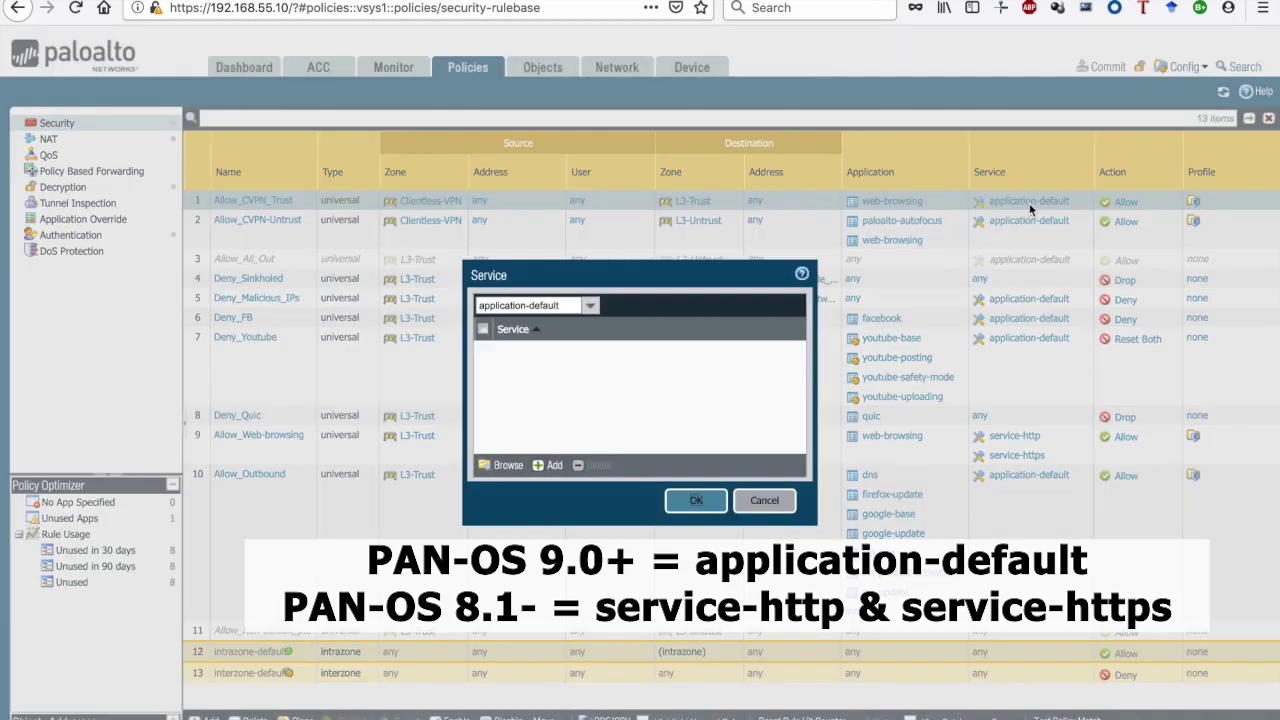
click(552, 466)
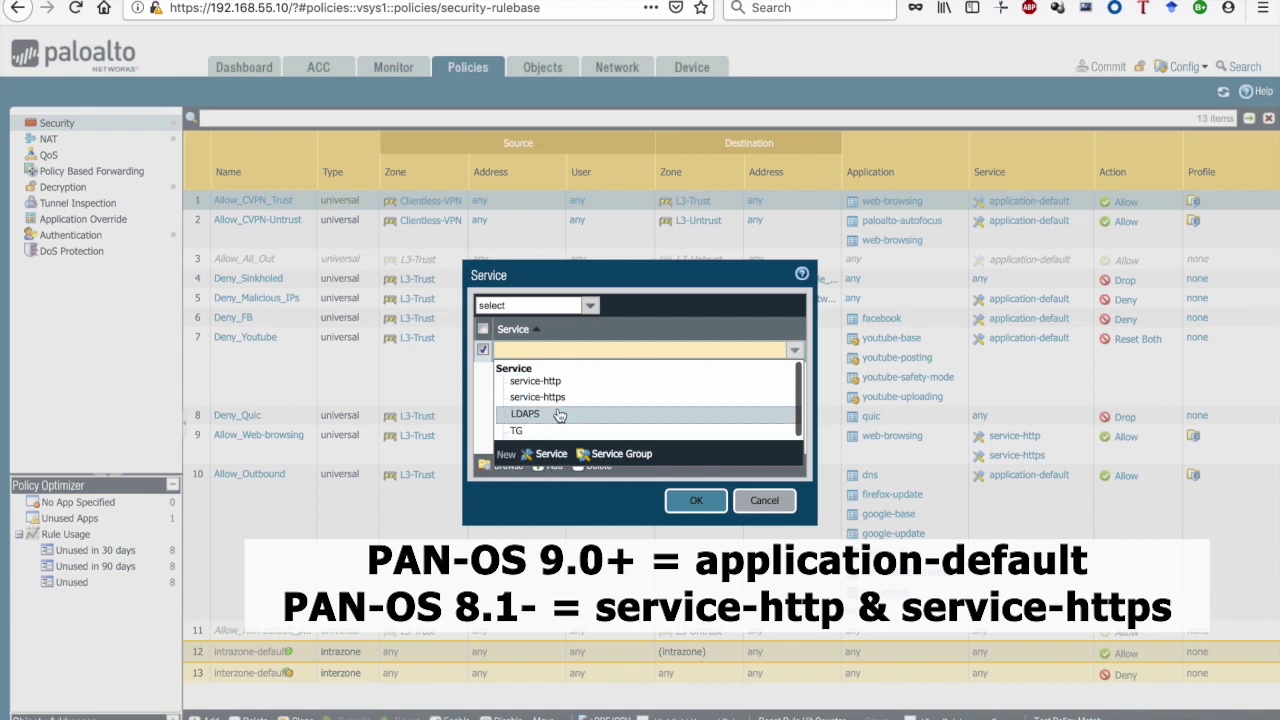
click(556, 390)
click(552, 466)
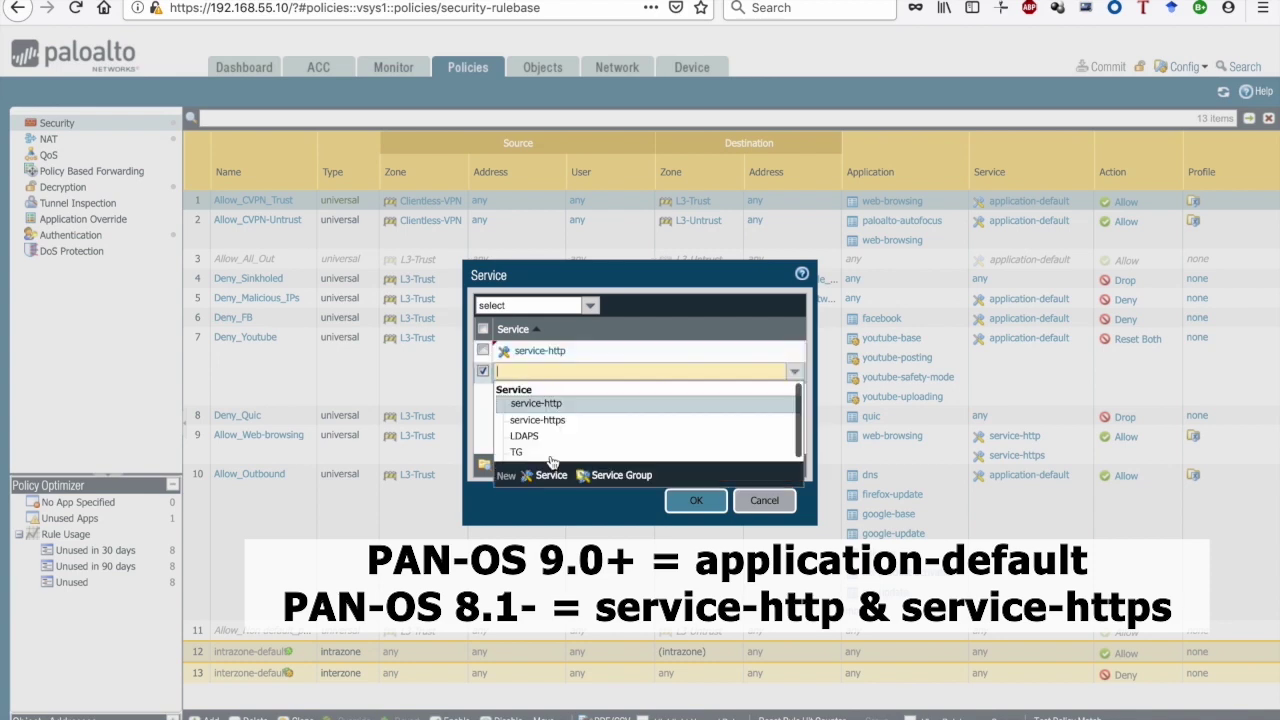
click(556, 421)
click(700, 502)
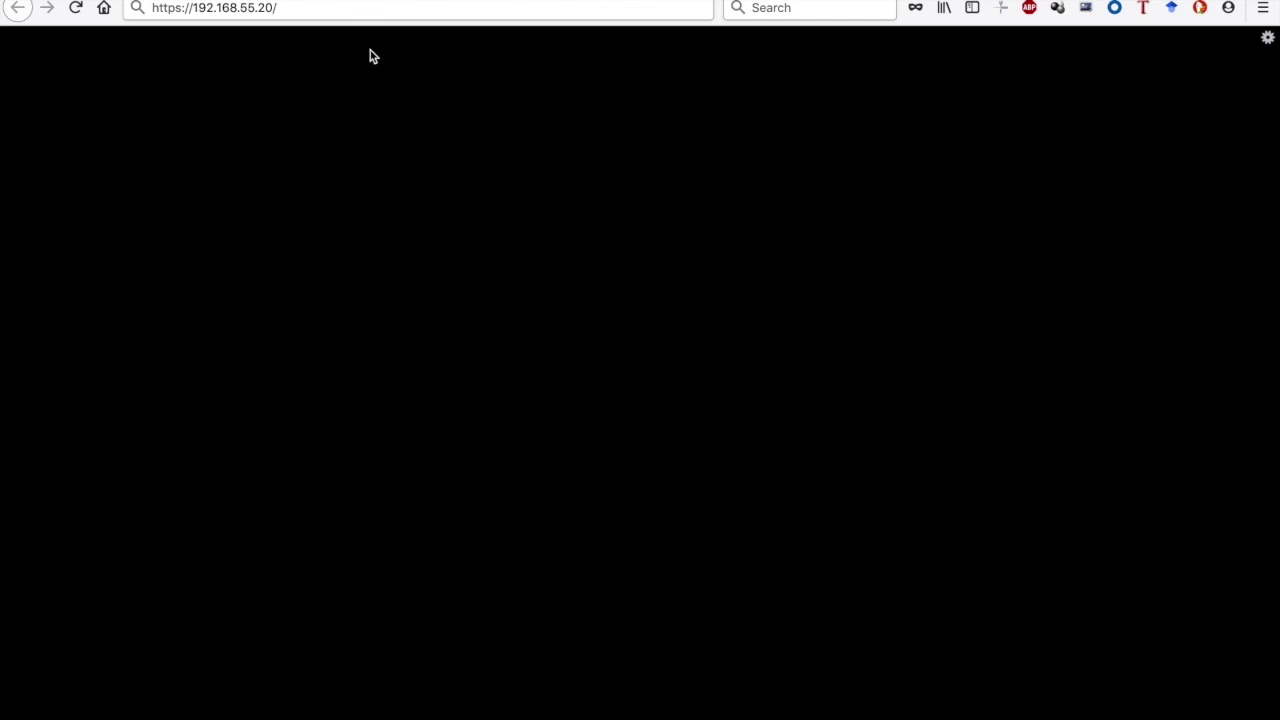
Load the portal at 192.168.55.20 and log in with the test user's username and password
click(359, 12)
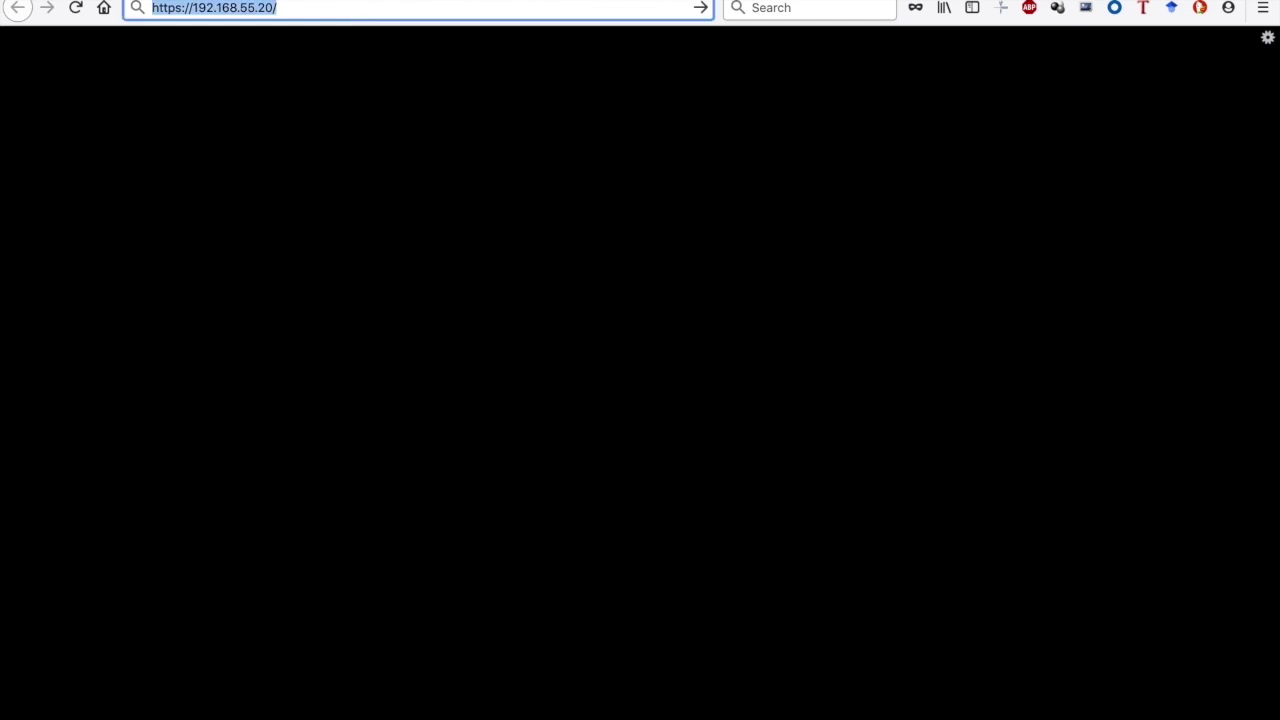
key(Return)
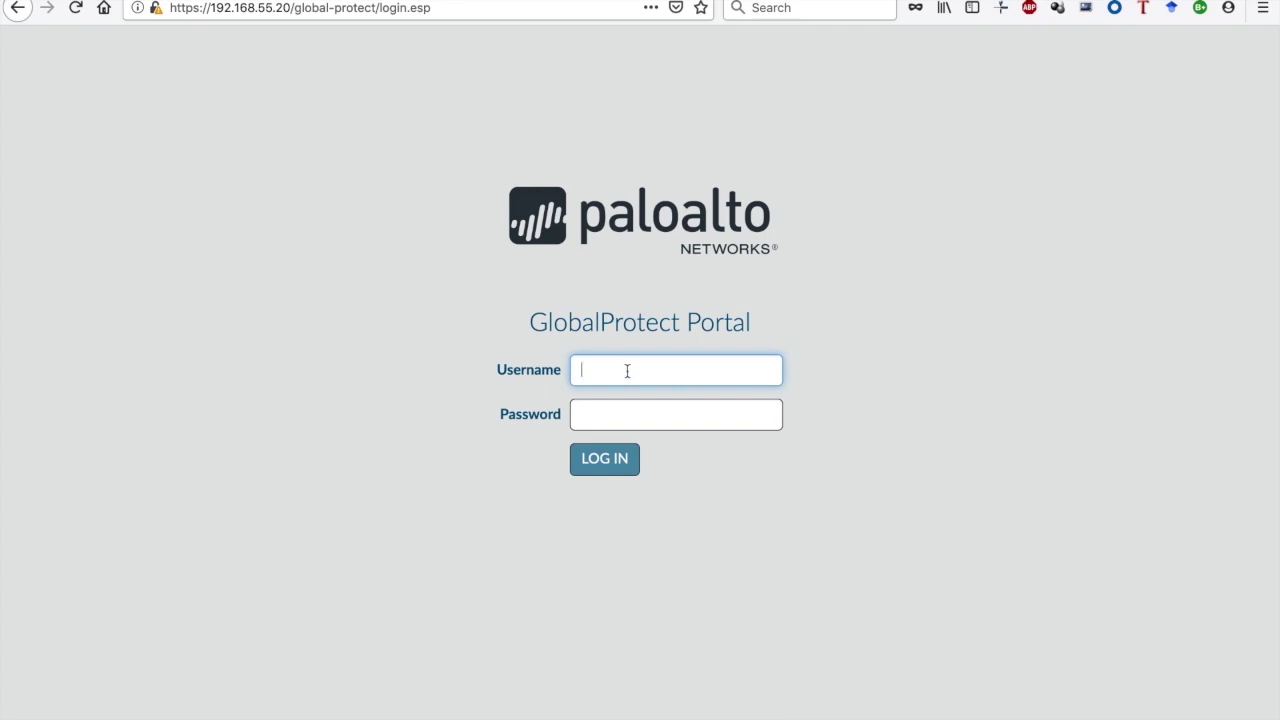
text(ct1)
key(Tab)
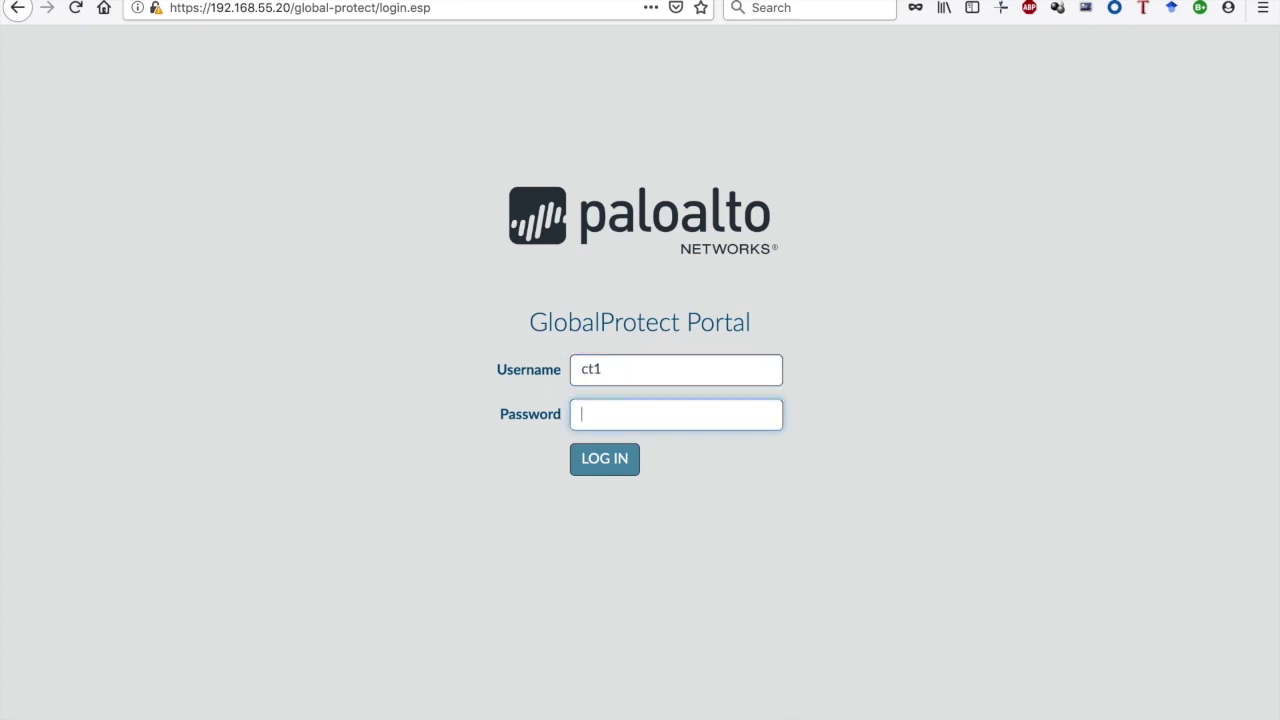
text(ct1)
key(Return)
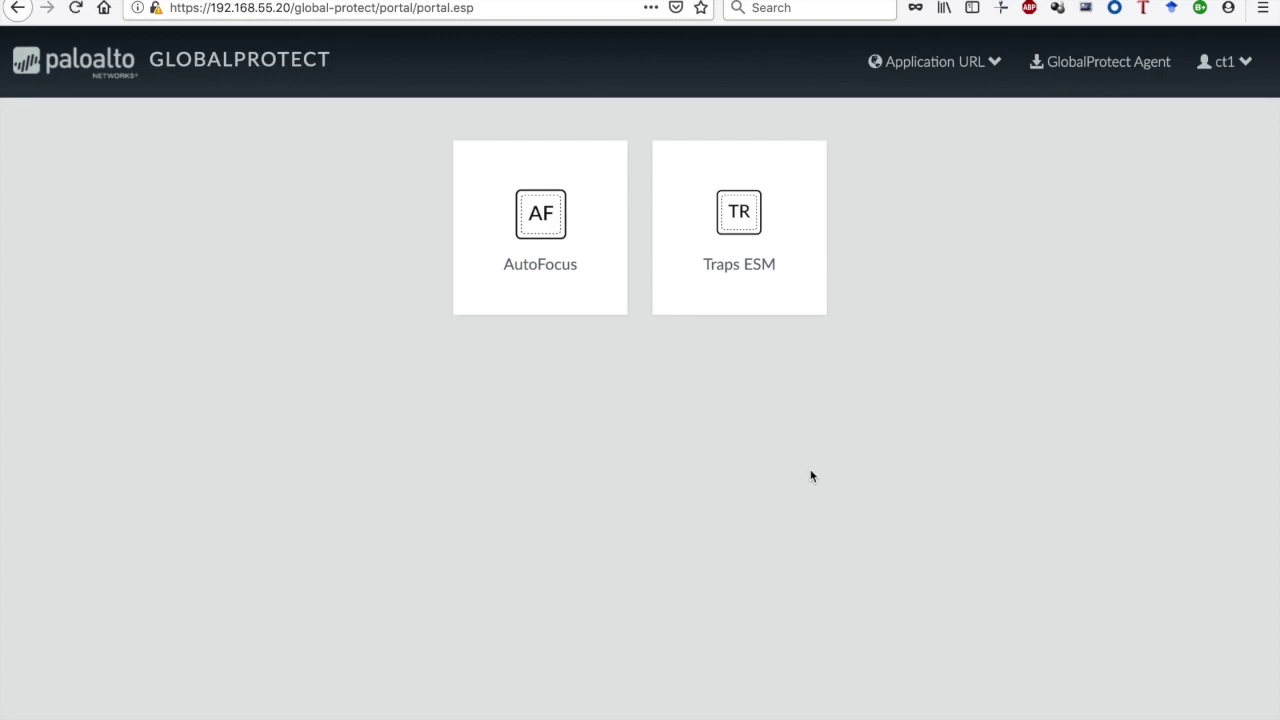
Launch the AutoFocus and Traps ESM applications and inspect the Traps ESM page address
click(560, 245)
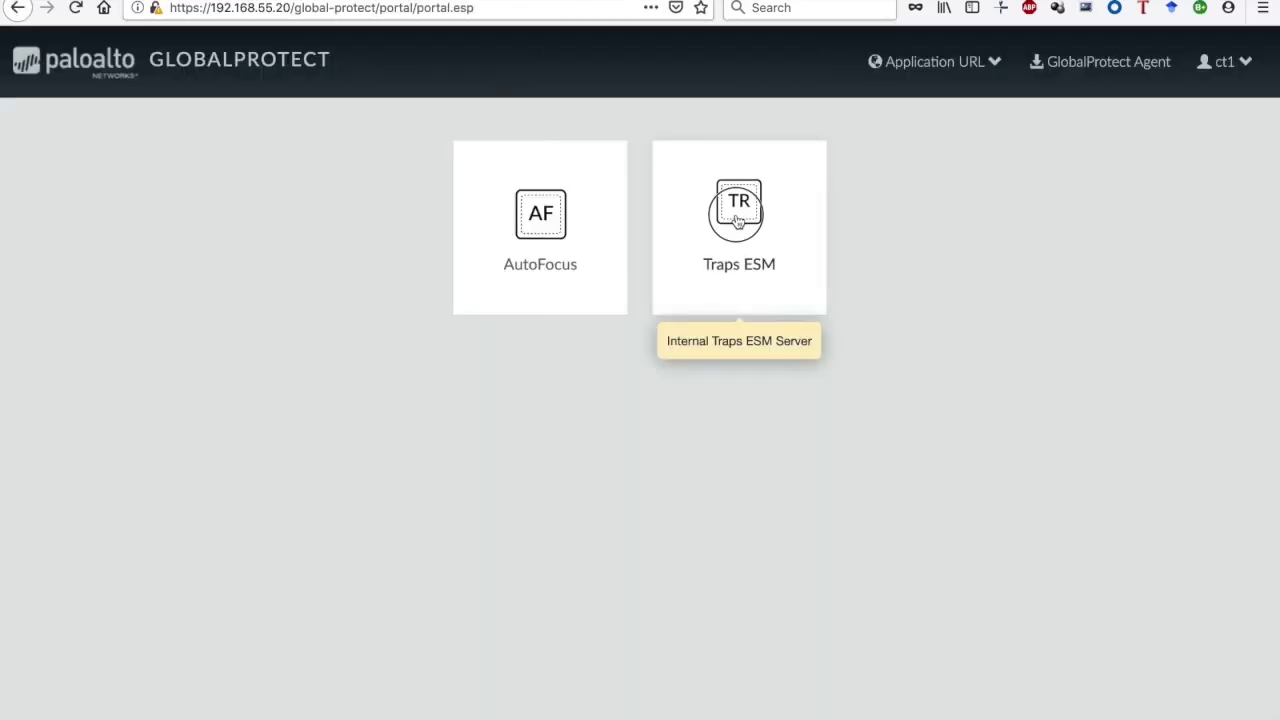
click(737, 206)
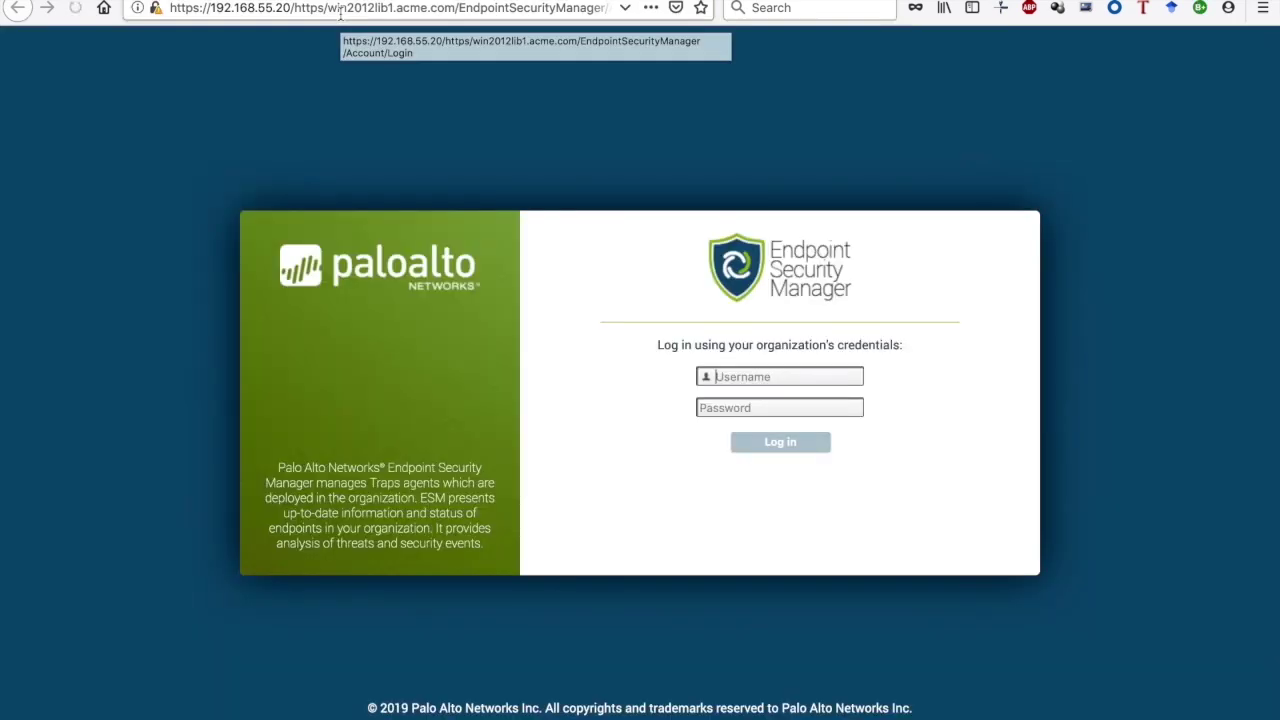
click(340, 10)
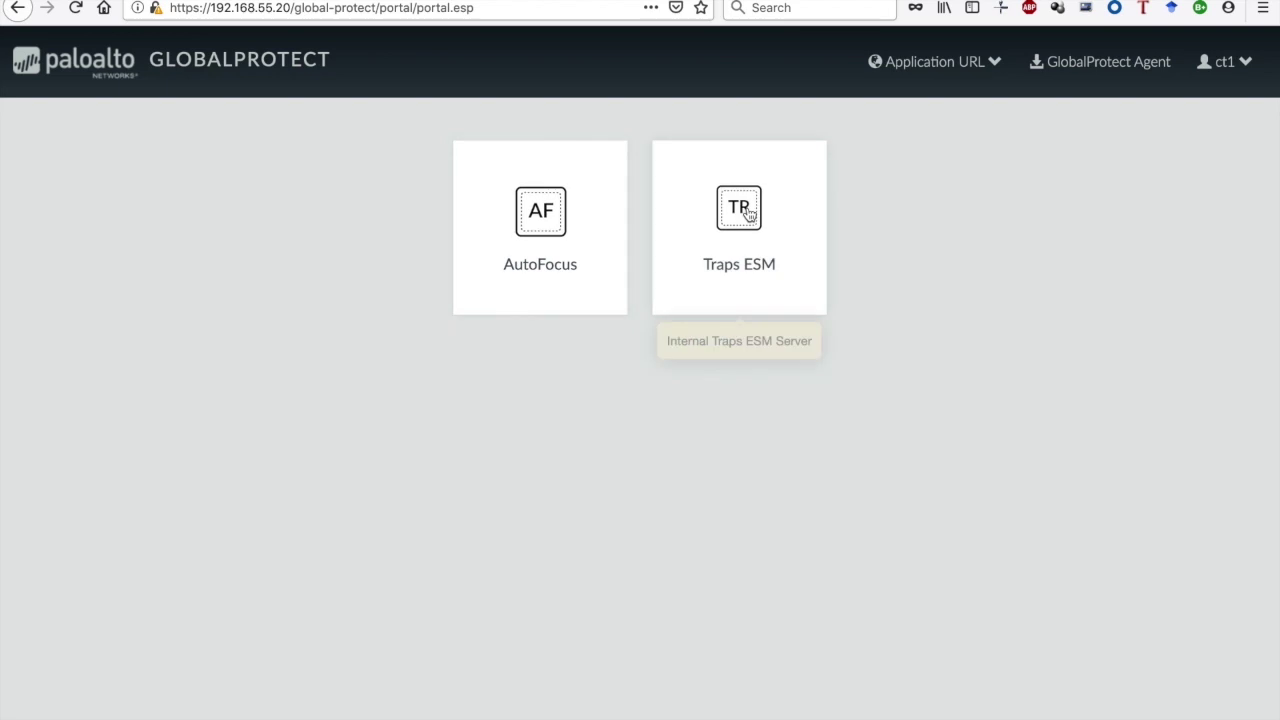
View the GlobalProtect agent download page, return to the applications page, and log out
click(992, 70)
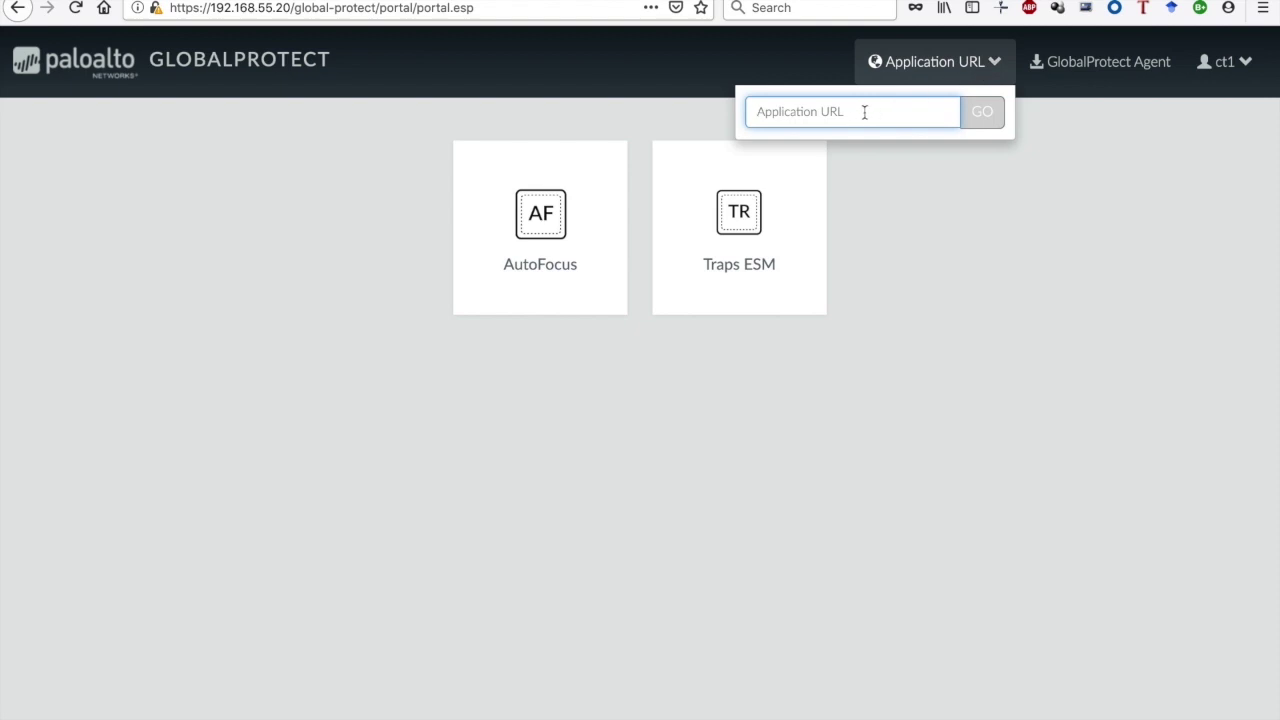
click(1124, 78)
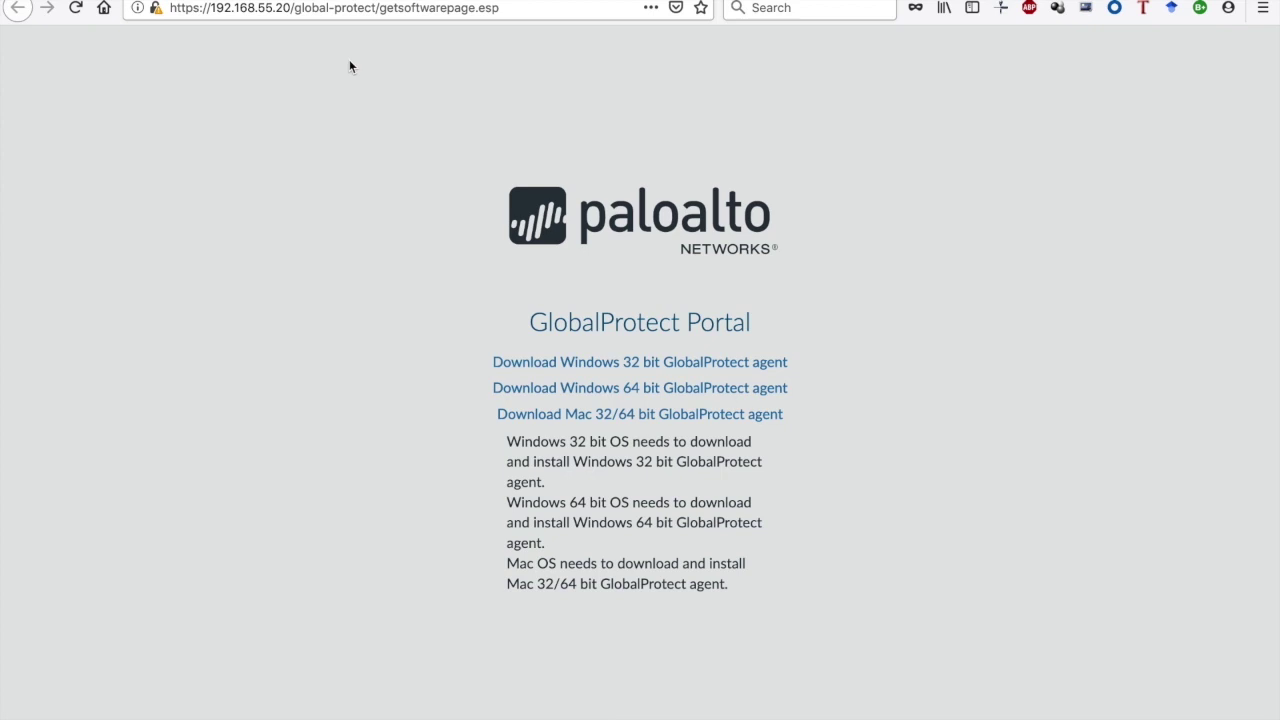
click(17, 7)
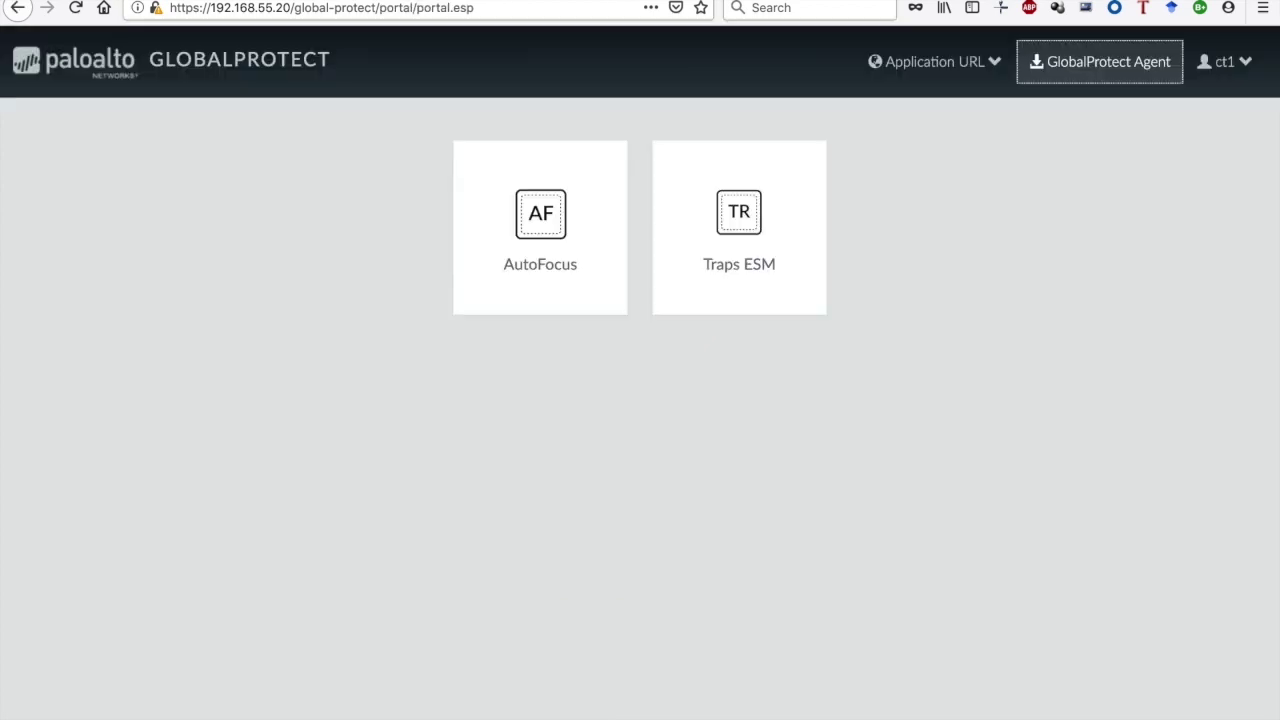
click(1238, 66)
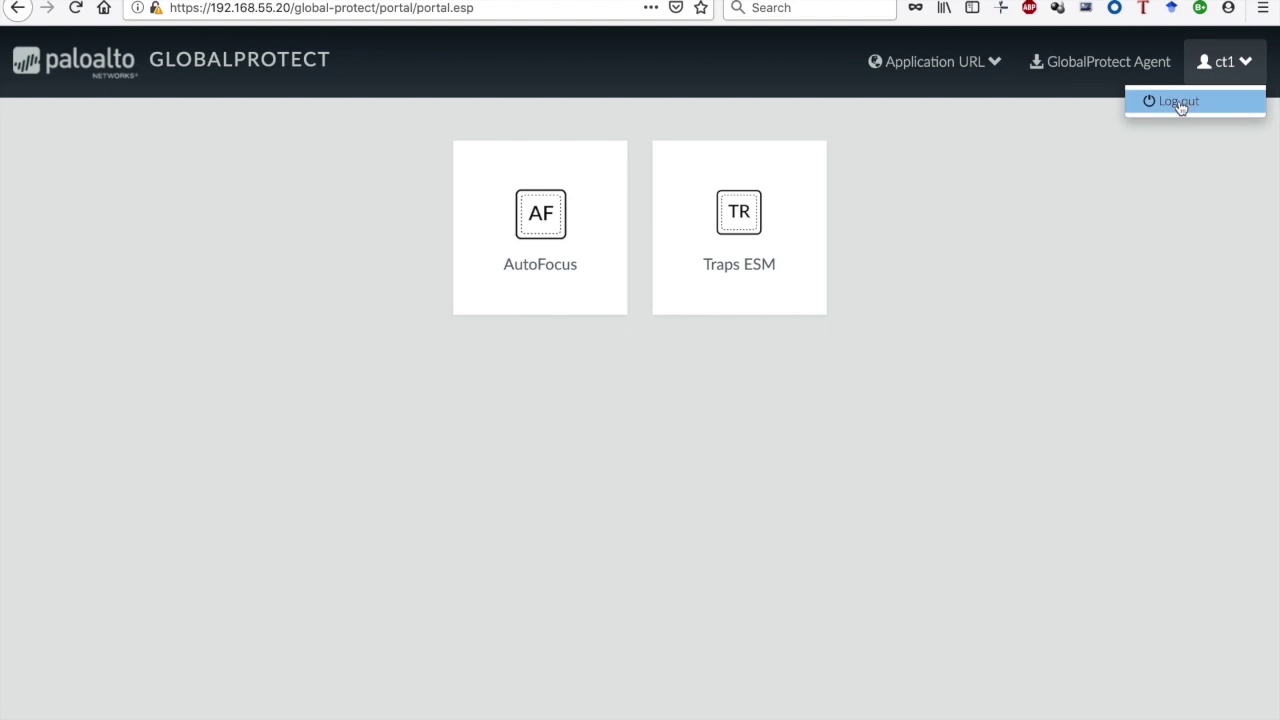
click(1179, 101)
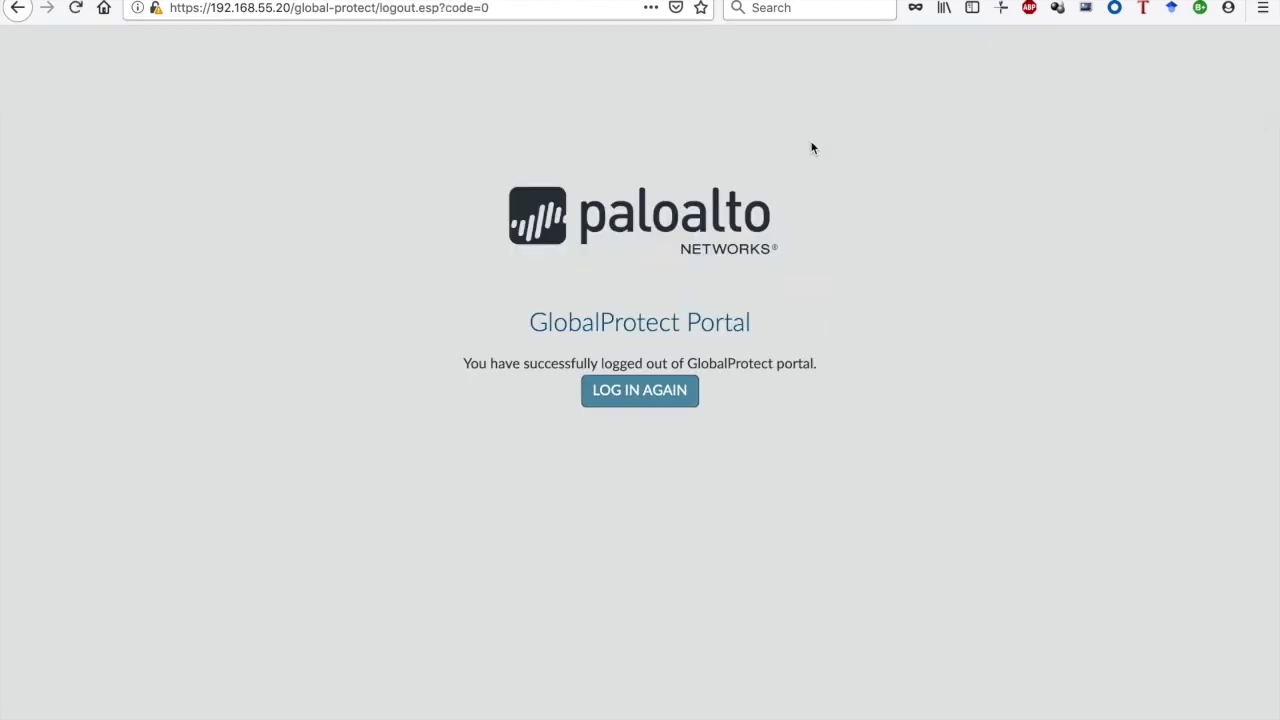